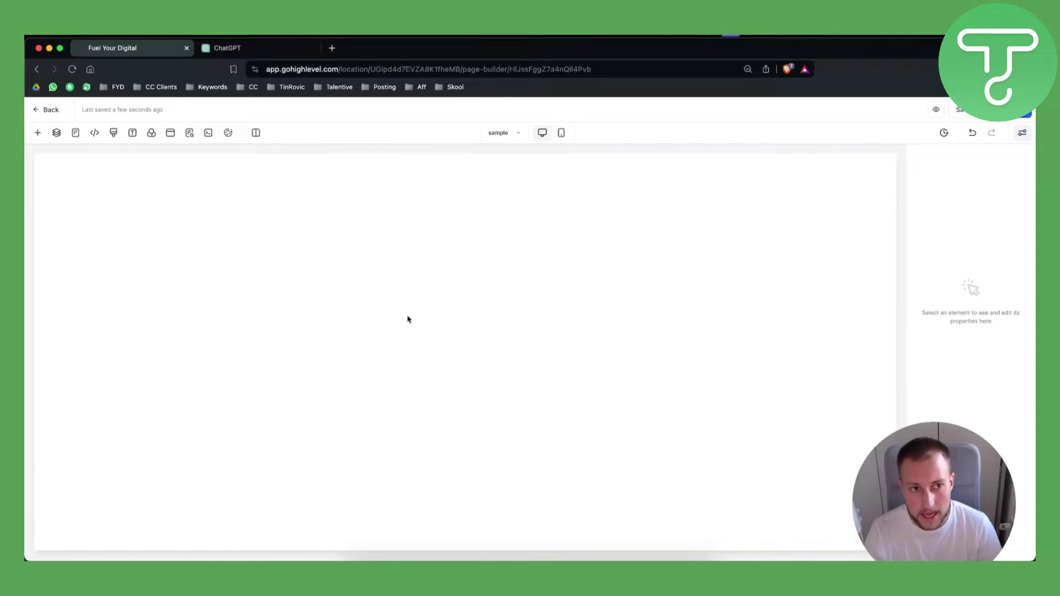
Step: Browse the Elements list and drop a Code element onto the empty page
click(37, 133)
scroll(220, 350, down, 3)
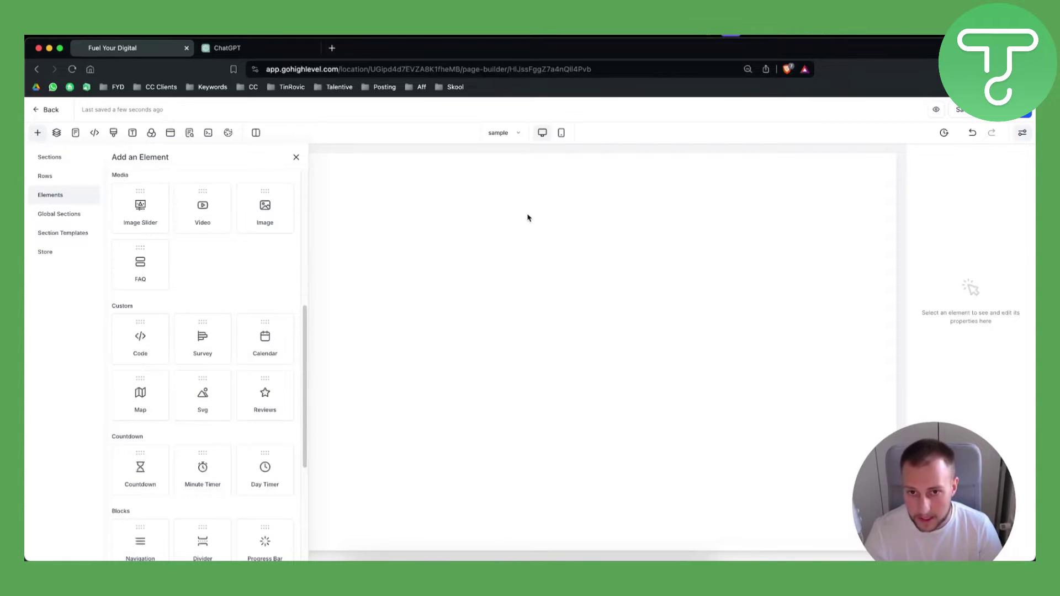
click(297, 159)
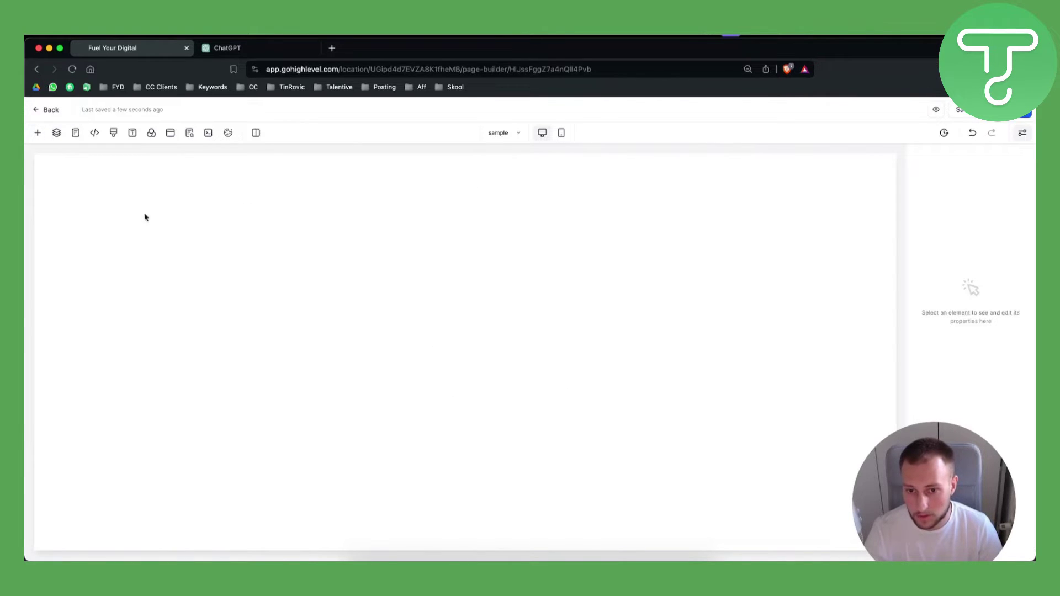
click(37, 133)
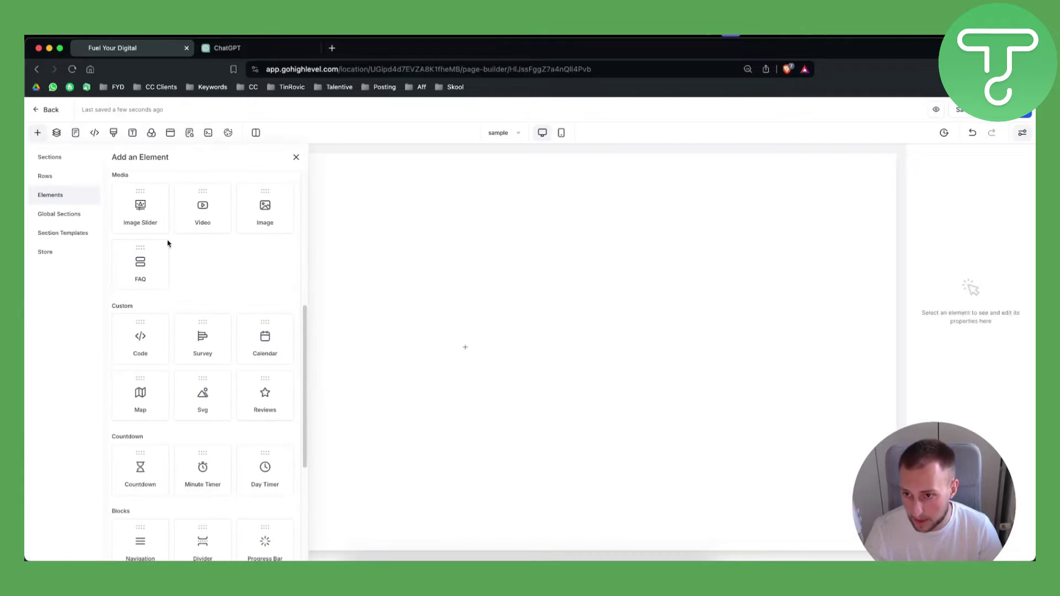
drag(135, 346, 122, 350)
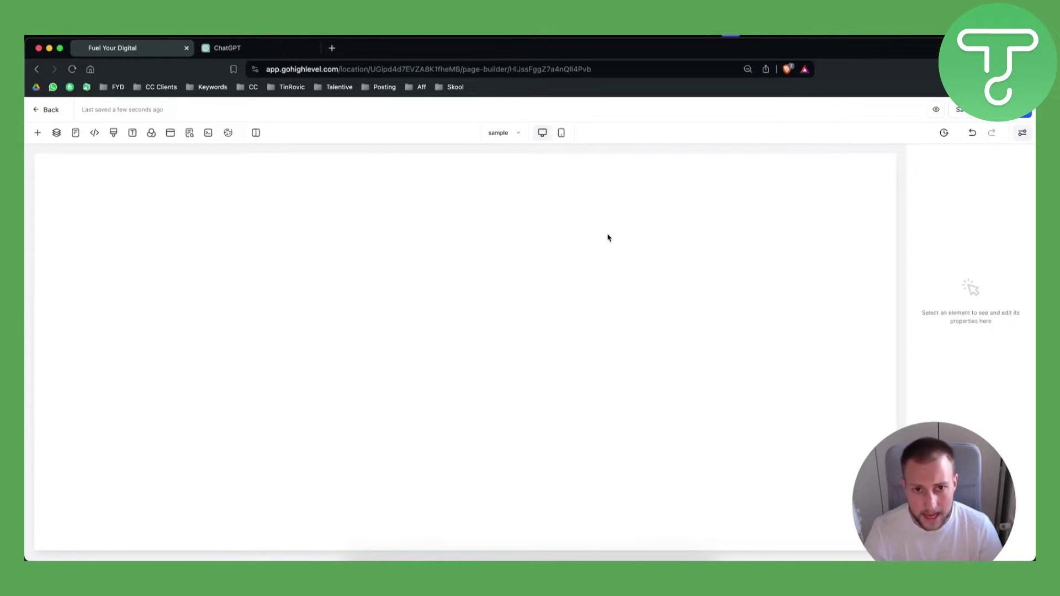
Step: Drag a one-column row layout onto the page from the Rows tab
click(37, 132)
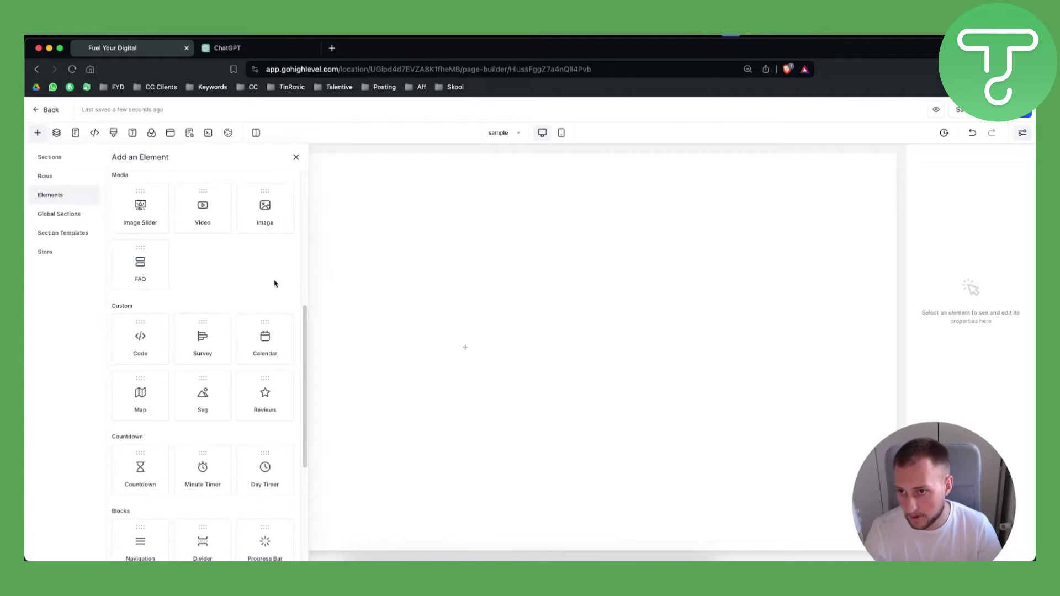
scroll(242, 272, up, 5)
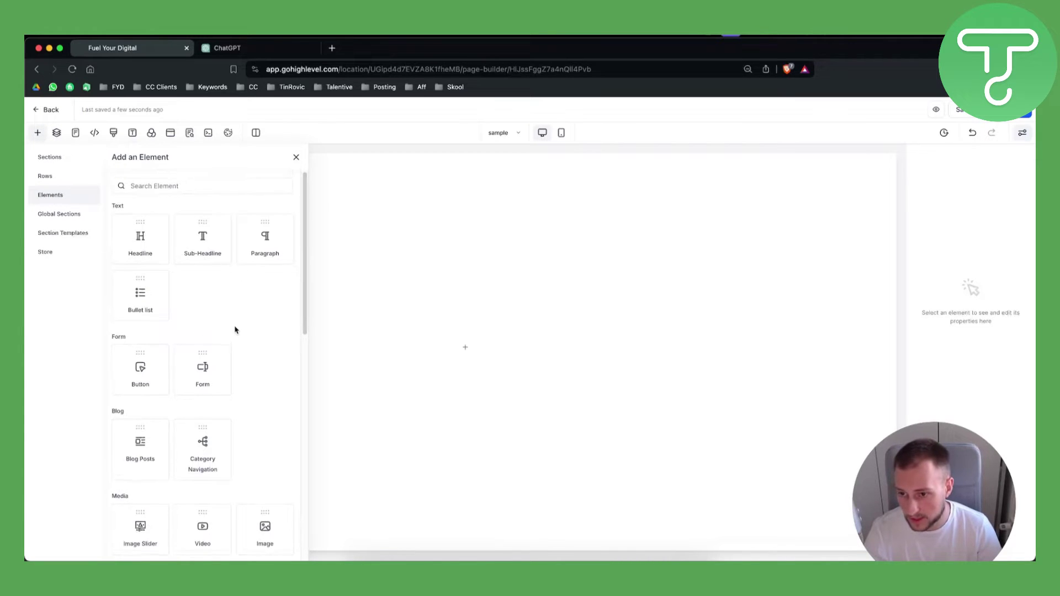
scroll(236, 328, down, 3)
scroll(235, 328, down, 8)
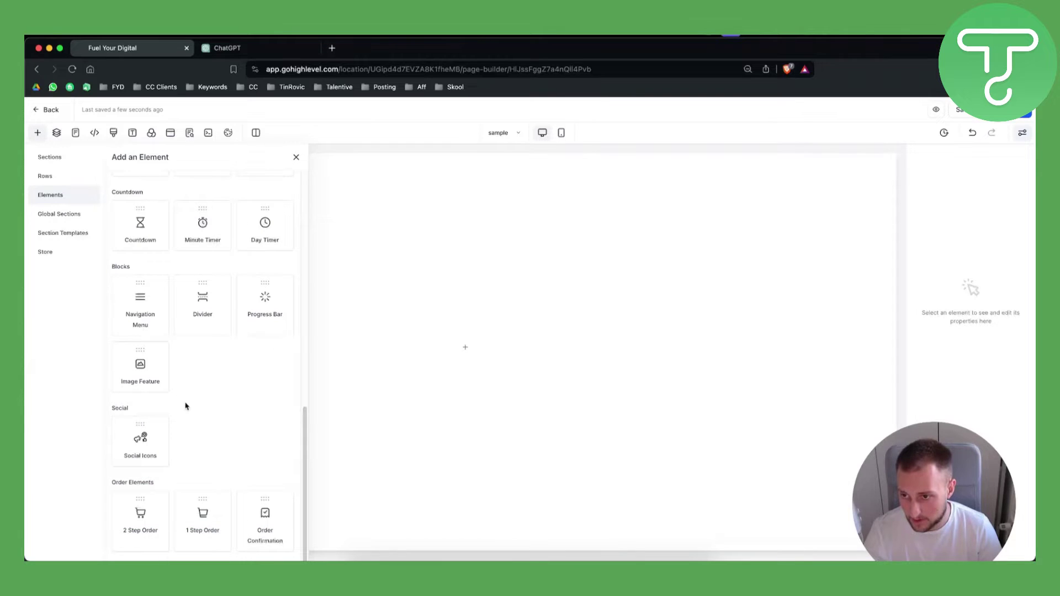
click(47, 180)
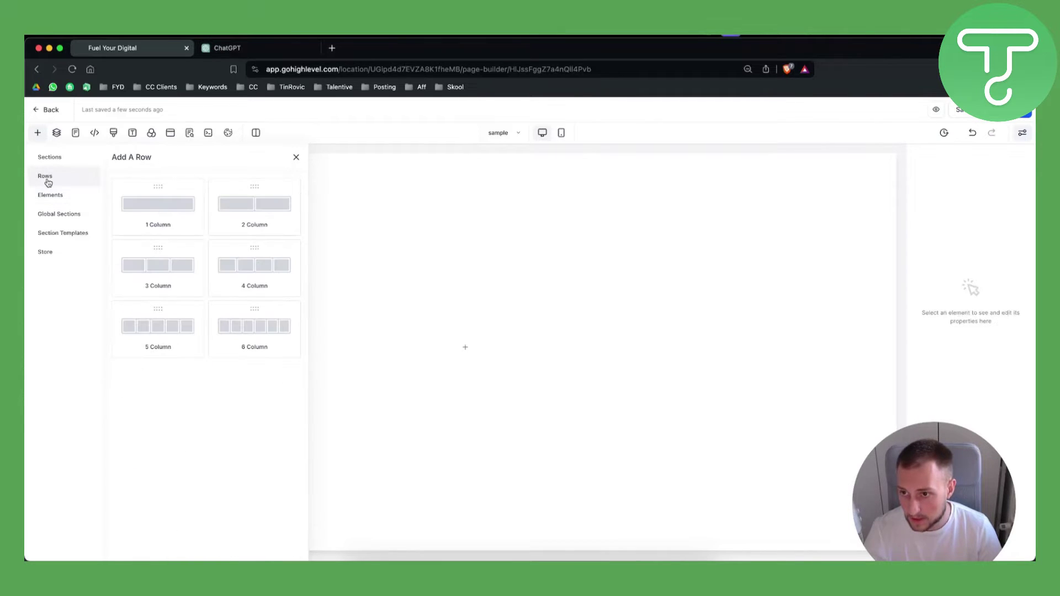
drag(156, 211, 477, 330)
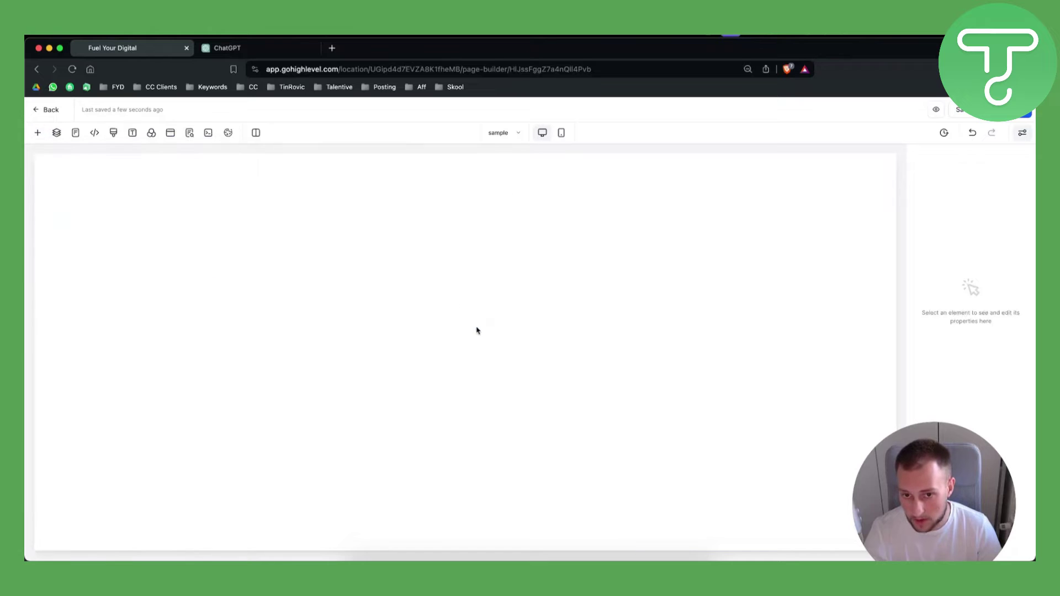
Step: Look through the Elements, Global Sections, templates, Rows and Sections tabs of the add panel
click(38, 133)
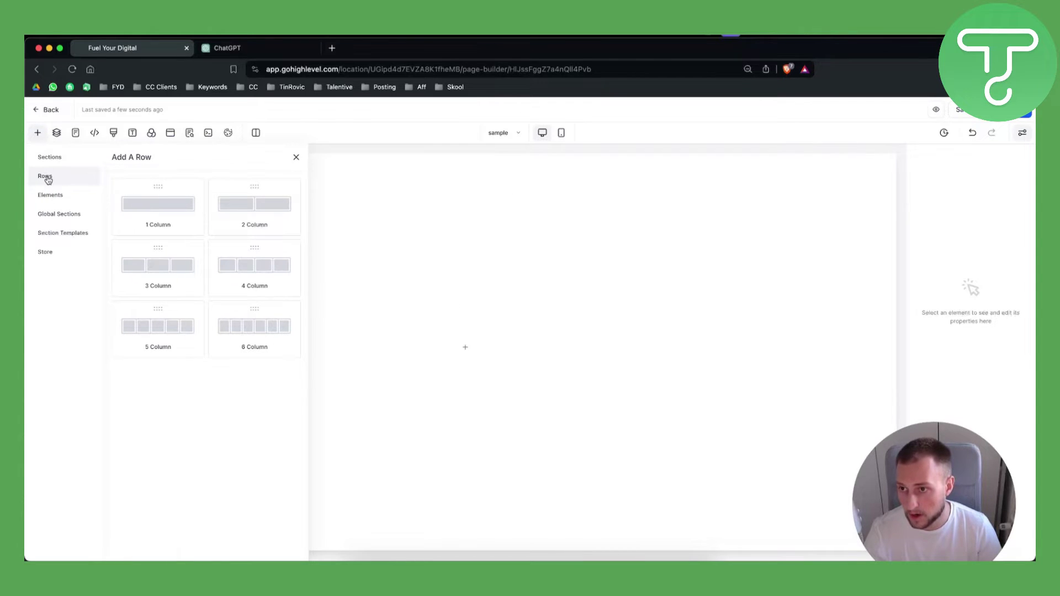
click(52, 196)
click(56, 213)
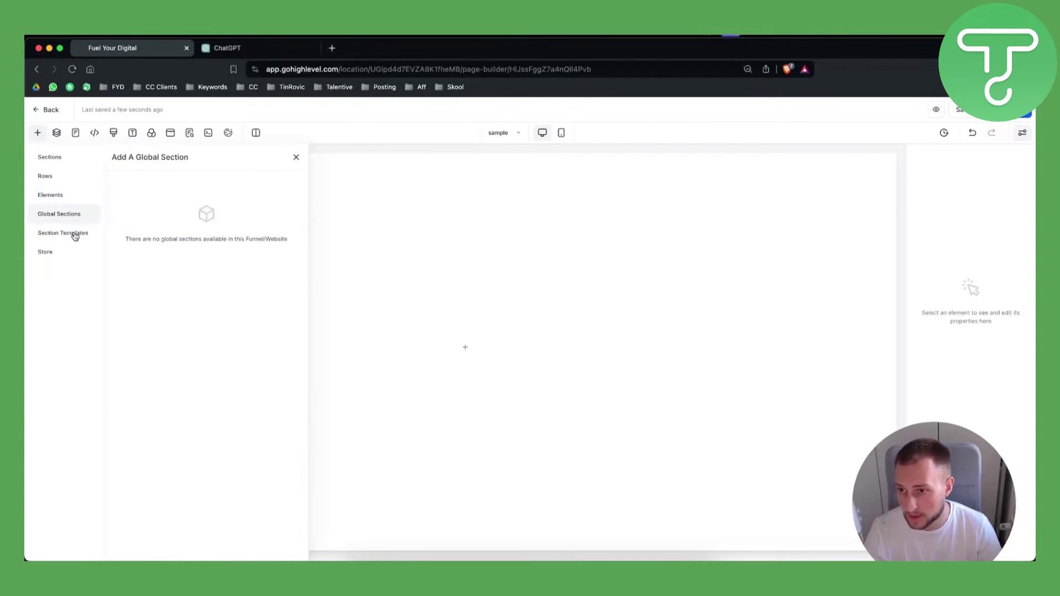
click(64, 232)
click(44, 175)
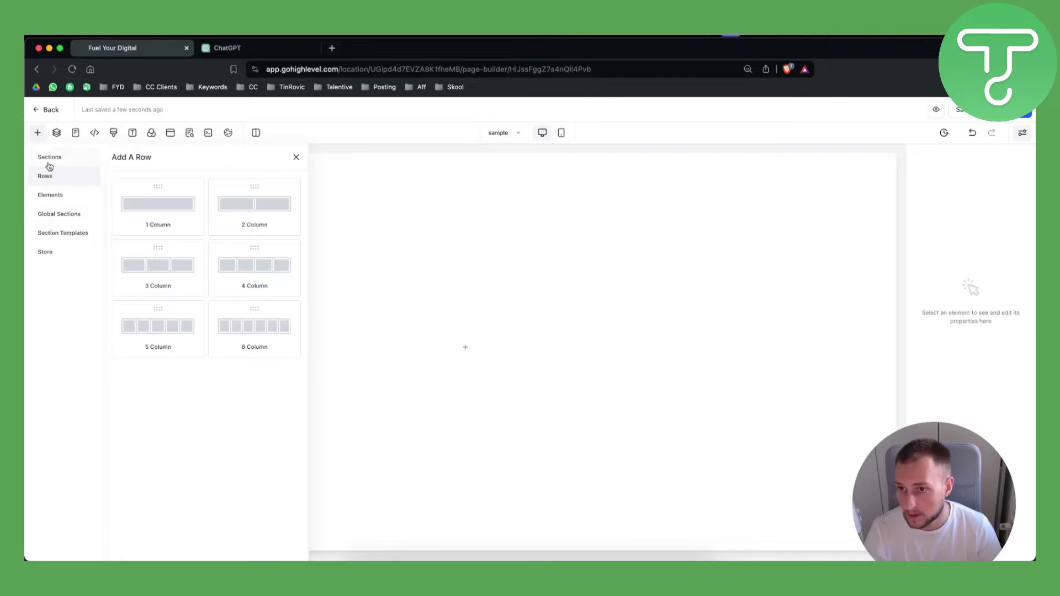
click(49, 160)
Step: Add a Full Width section and place a one-column row inside it
drag(159, 208, 539, 232)
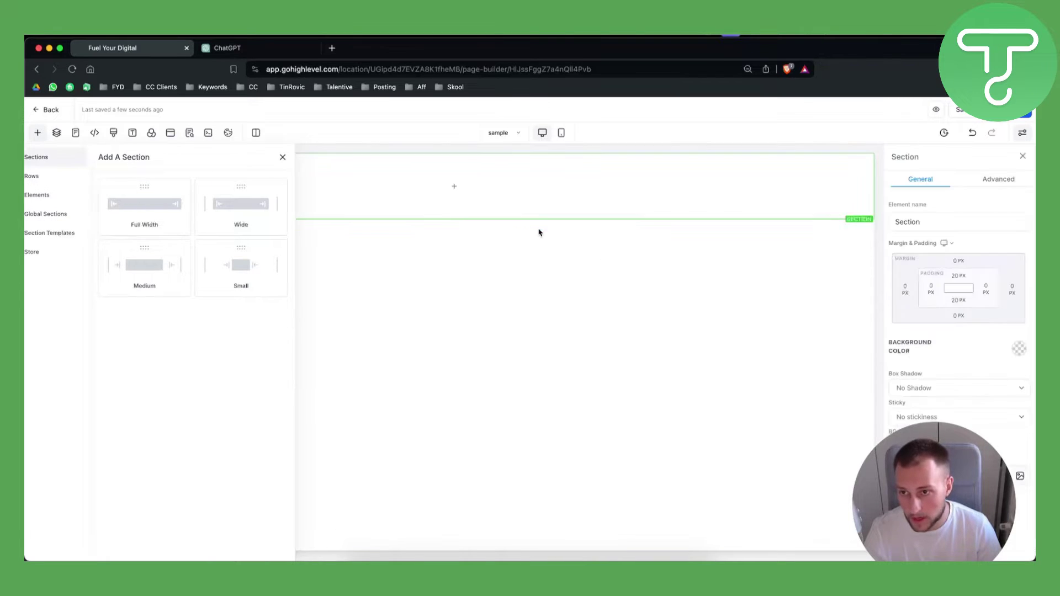
click(454, 186)
click(175, 202)
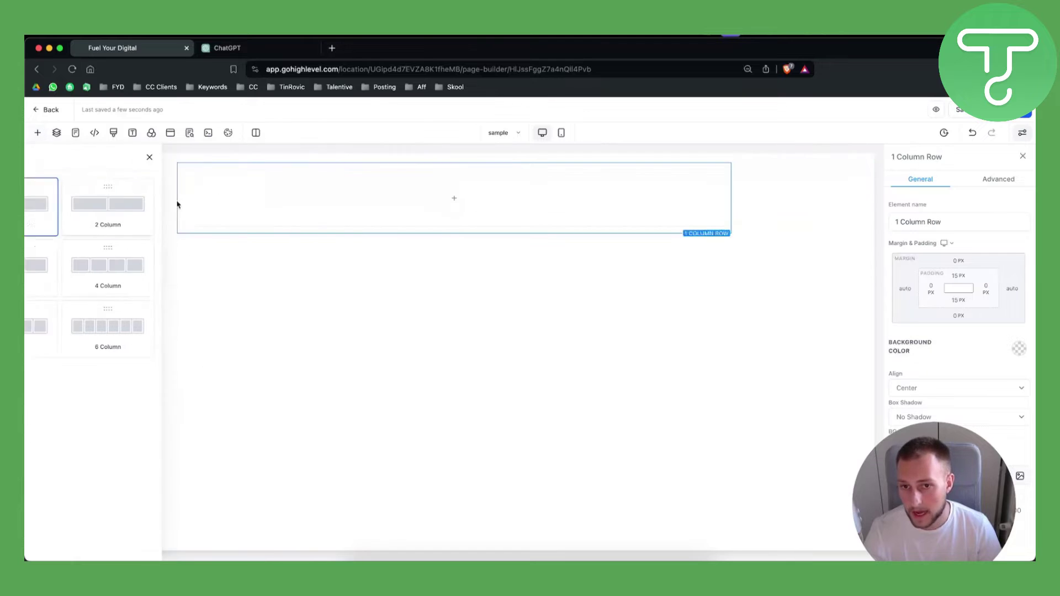
Step: Drop a Custom Code element into the column and open its empty code editor
click(454, 198)
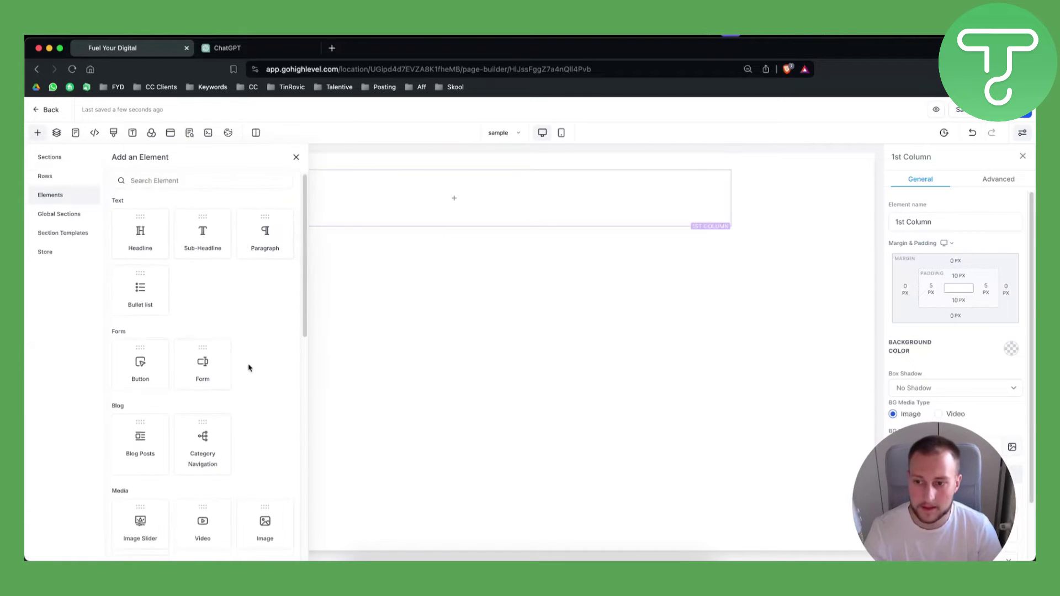
scroll(265, 353, down, 2)
scroll(274, 382, down, 3)
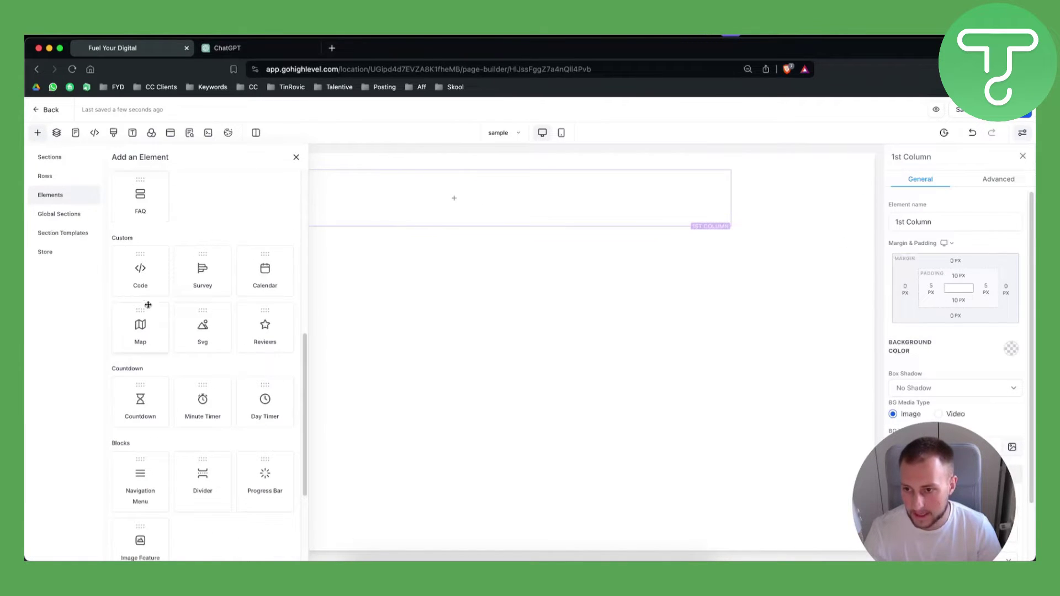
drag(145, 276, 442, 219)
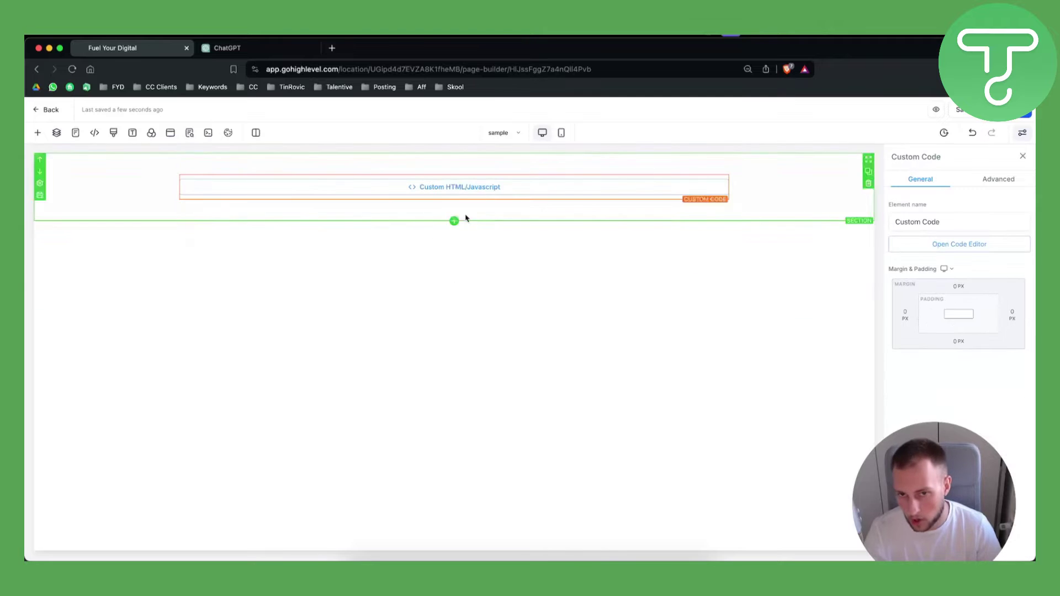
click(967, 249)
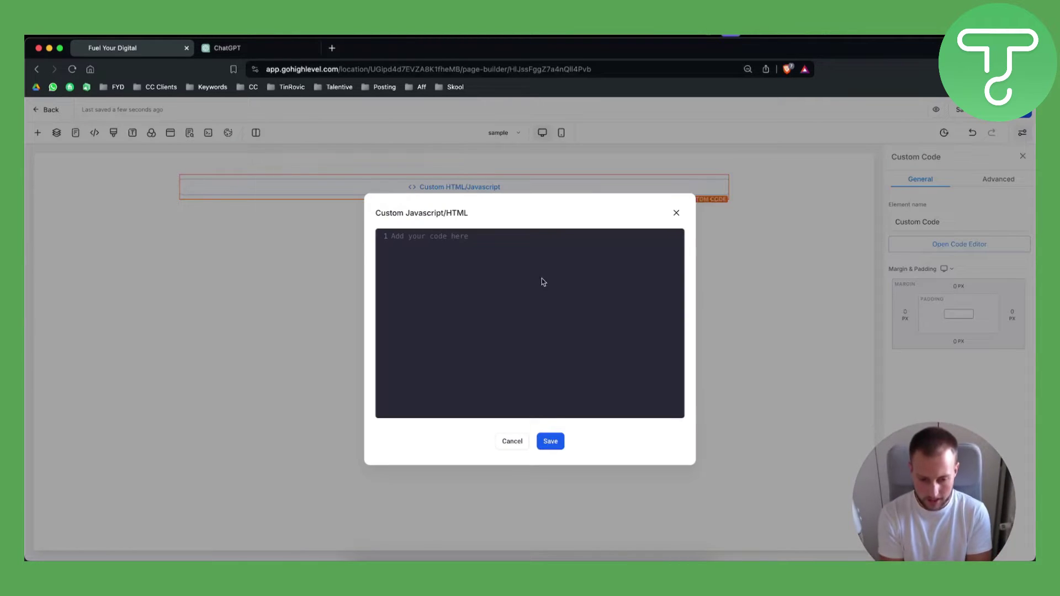
Step: Review the password-protection prompt and reply in the ChatGPT conversation
click(227, 48)
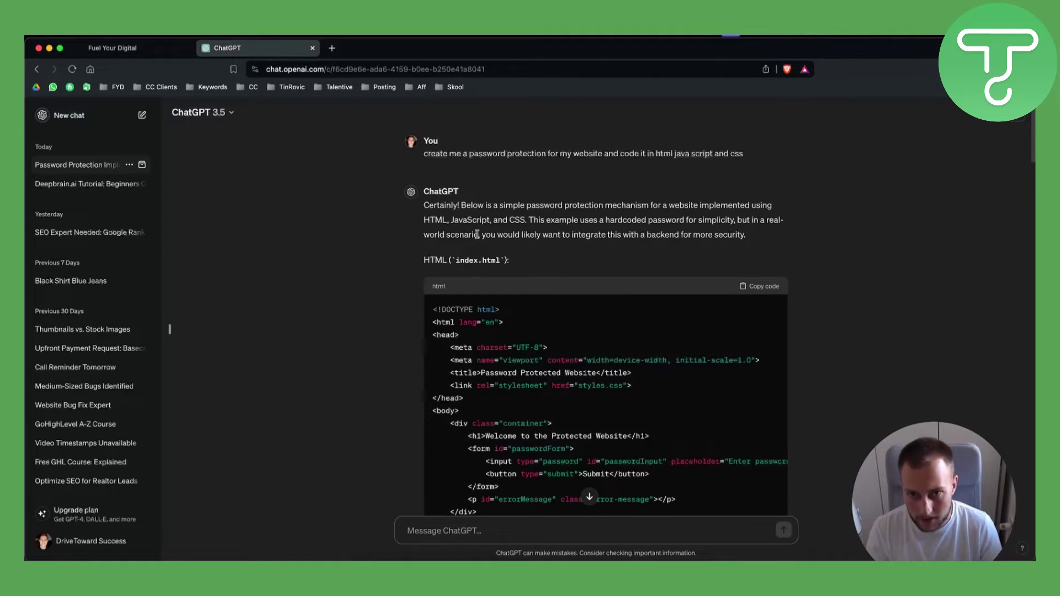
drag(423, 153, 779, 153)
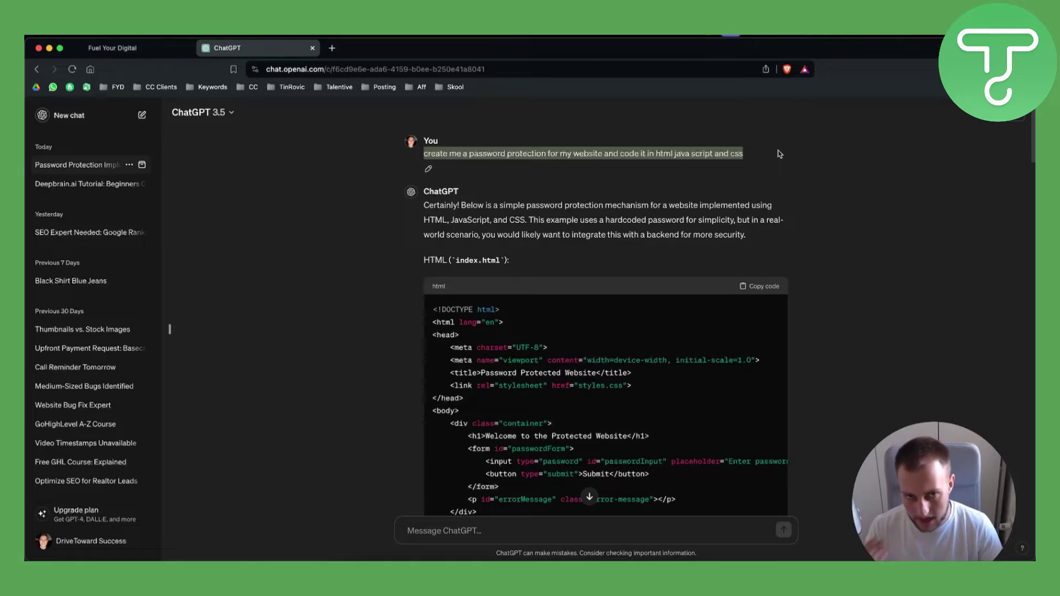
scroll(602, 270, down, 5)
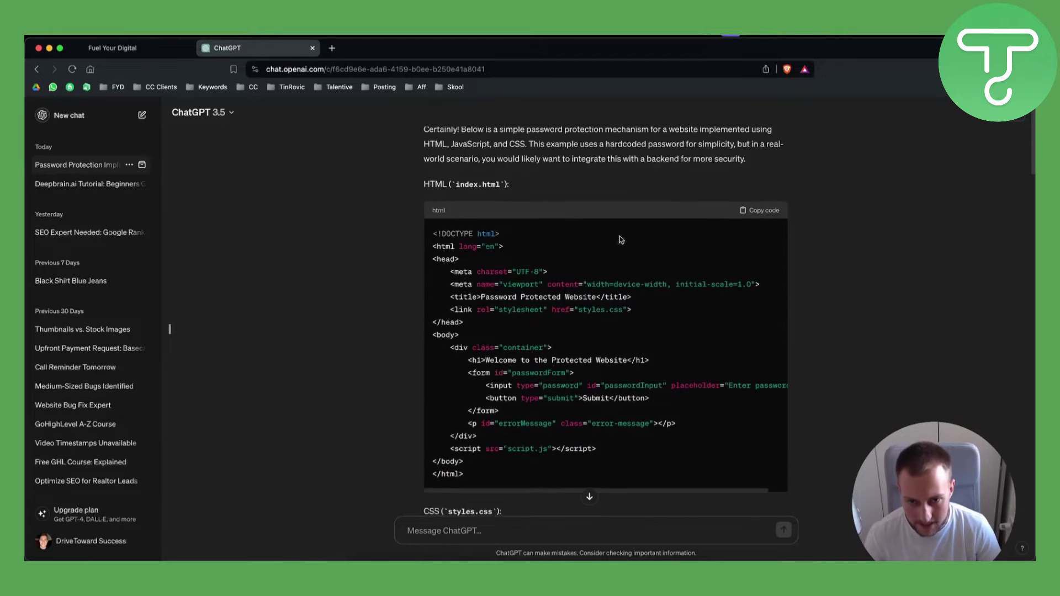
scroll(544, 307, up, 2)
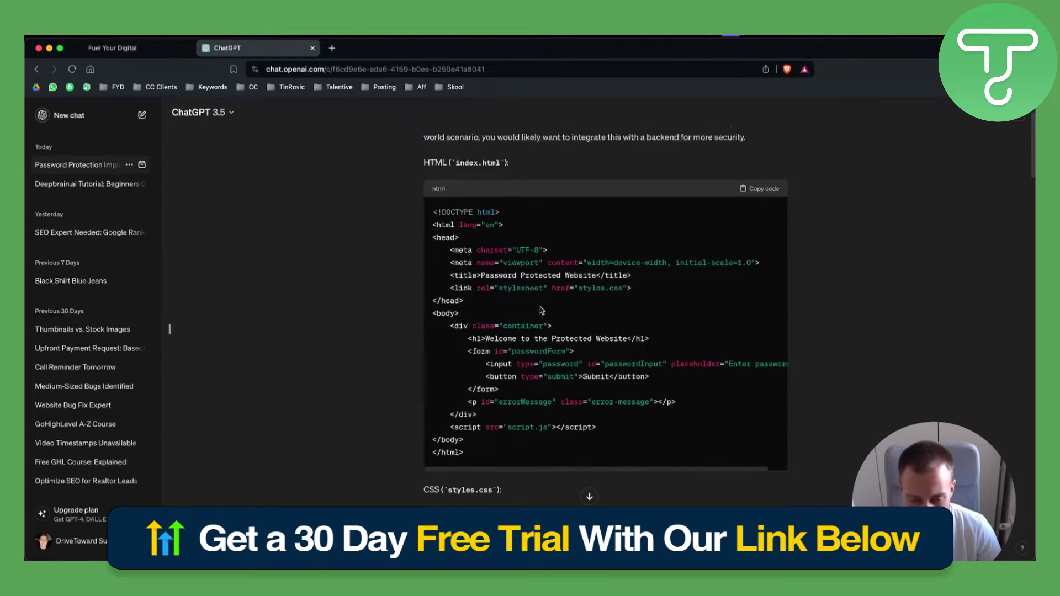
scroll(529, 307, down, 8)
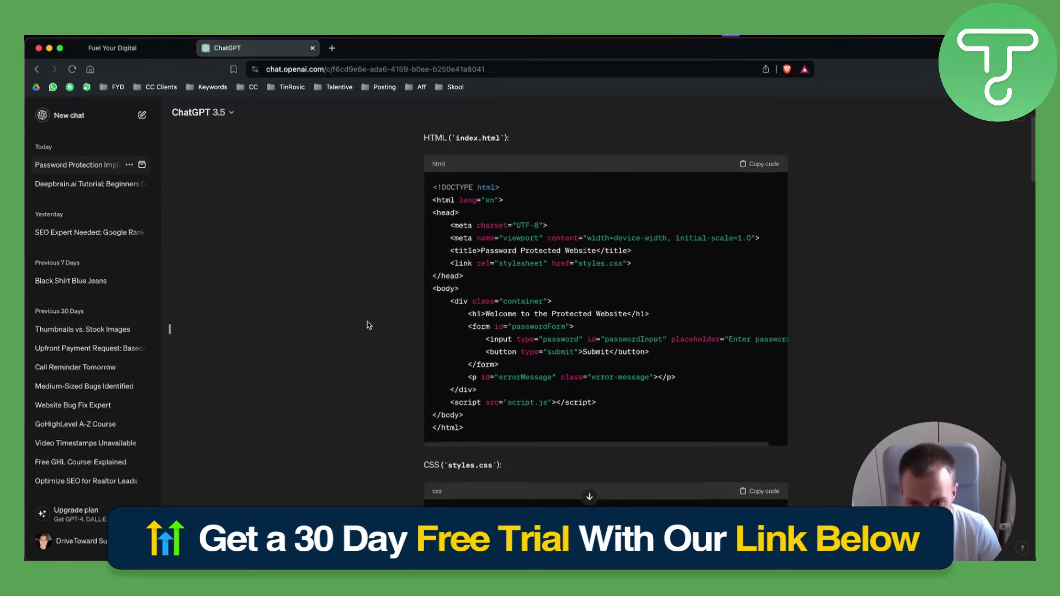
scroll(369, 326, down, 6)
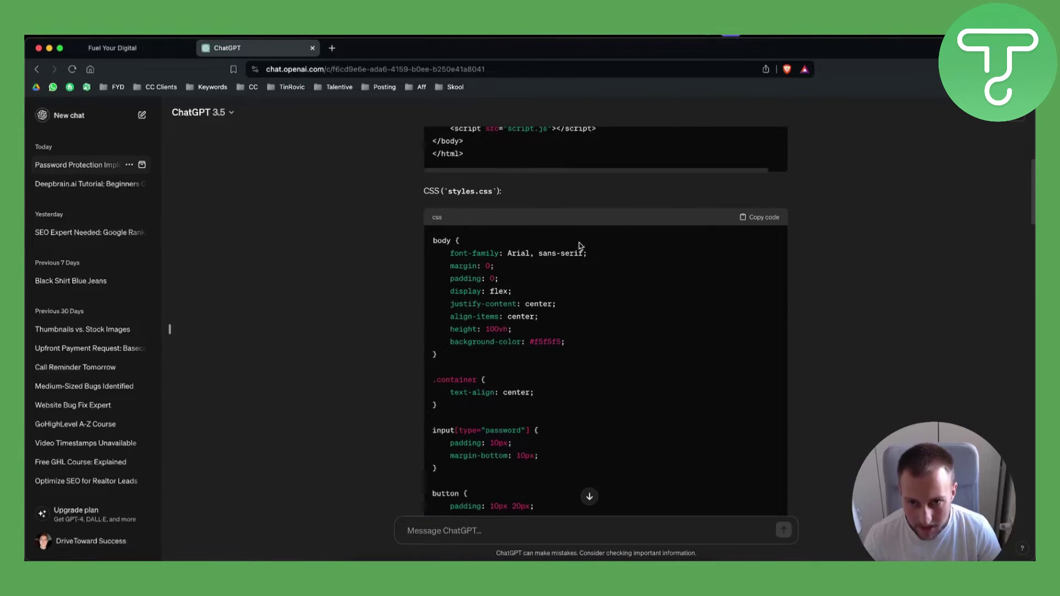
scroll(514, 294, down, 10)
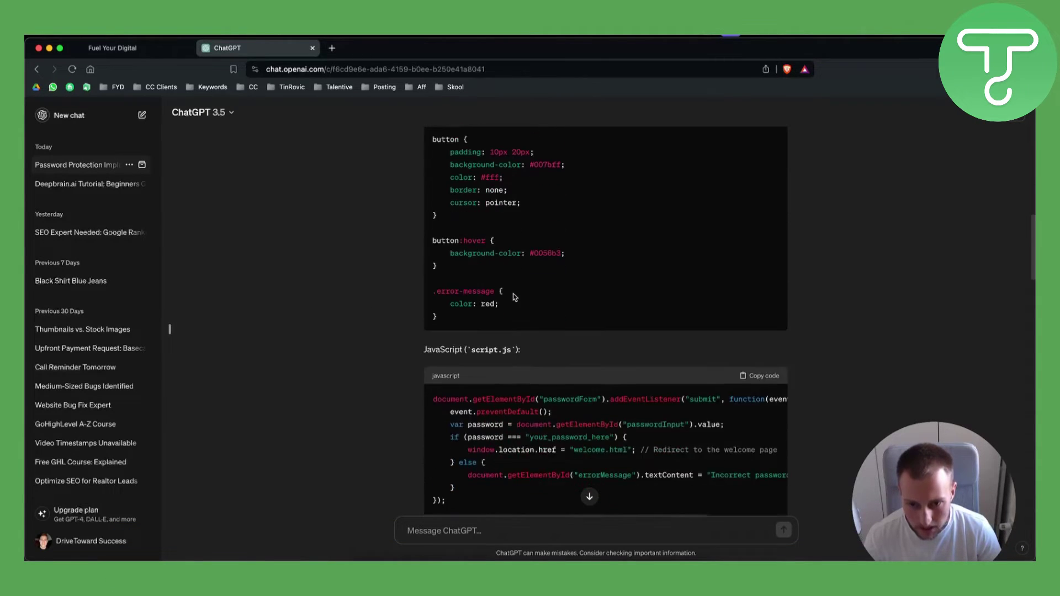
scroll(526, 315, down, 10)
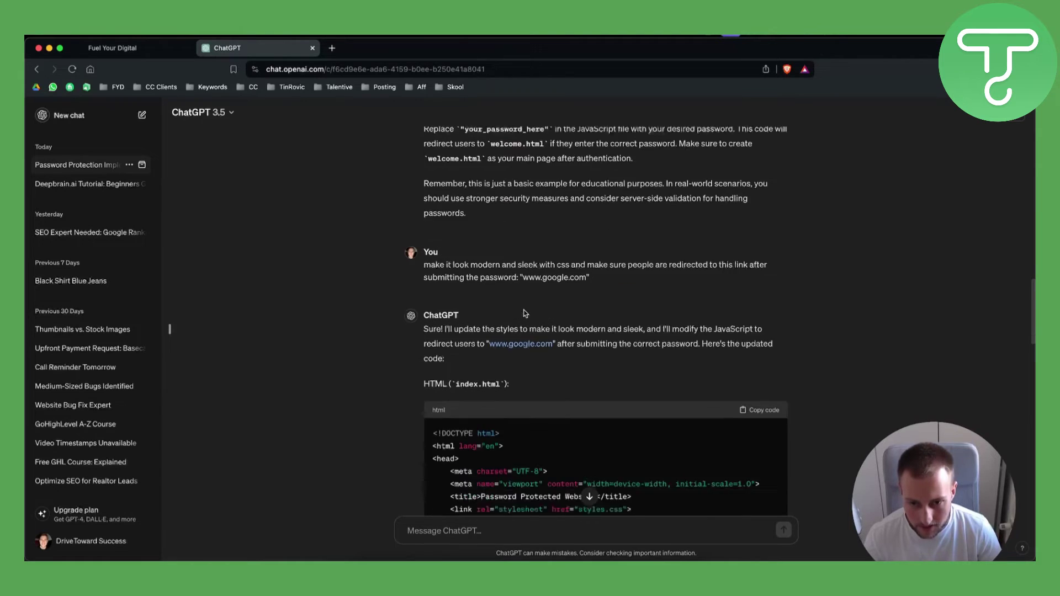
scroll(485, 220, up, 2)
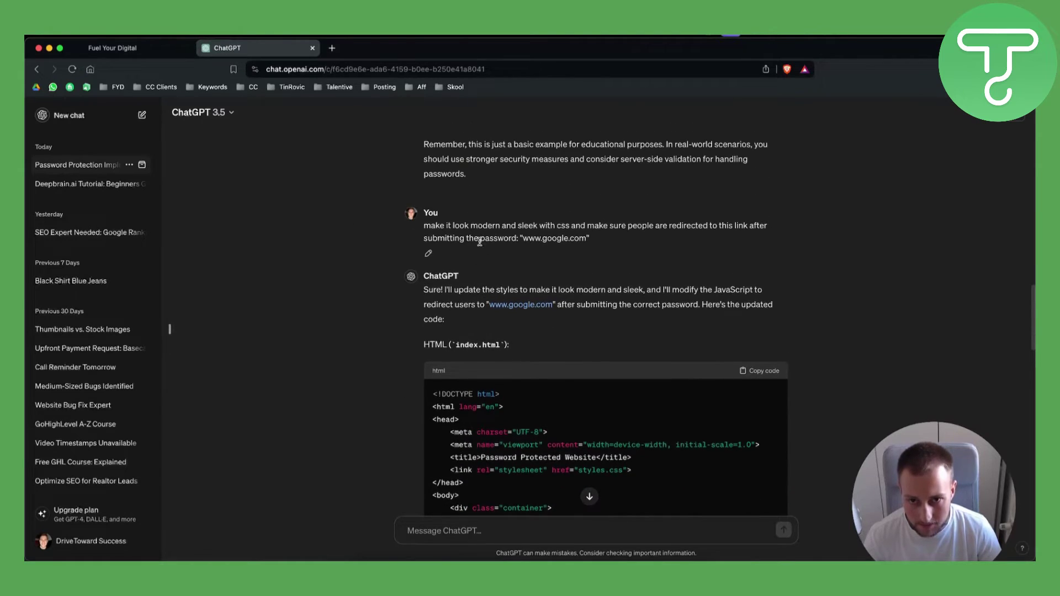
drag(511, 225, 767, 235)
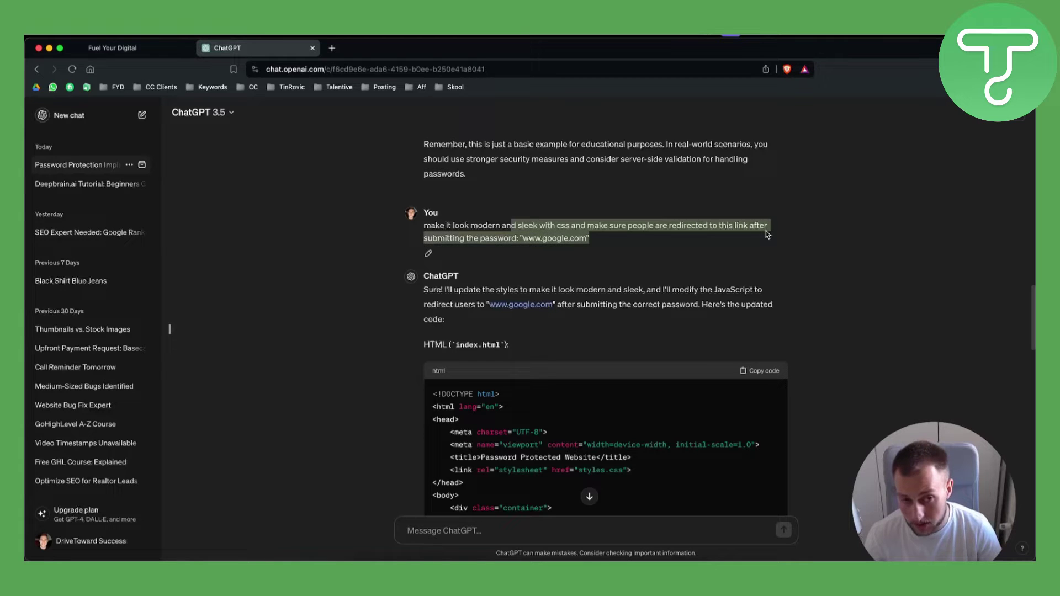
click(521, 236)
drag(521, 237, 632, 242)
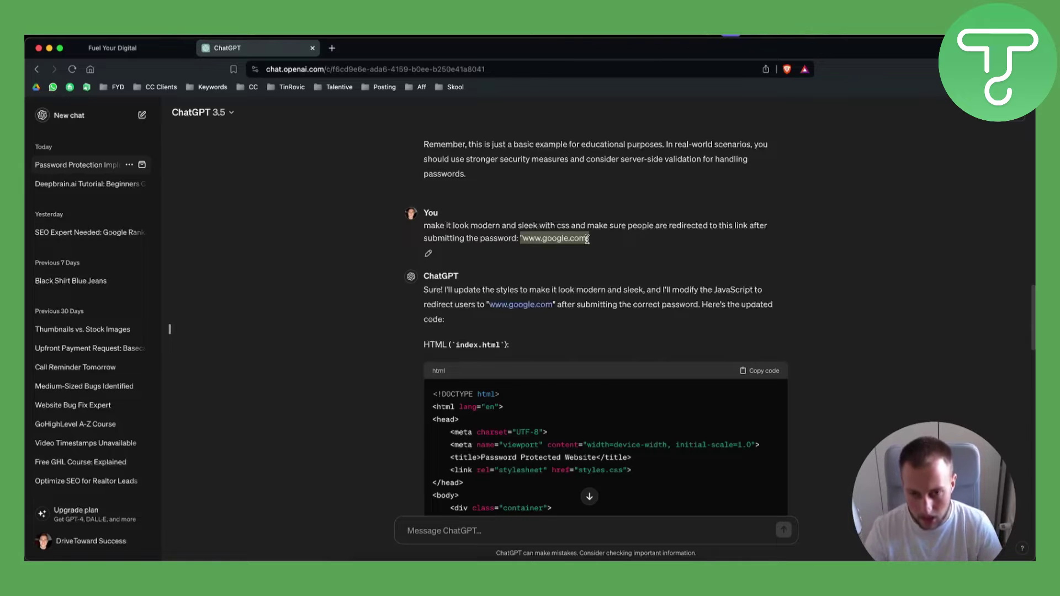
click(764, 374)
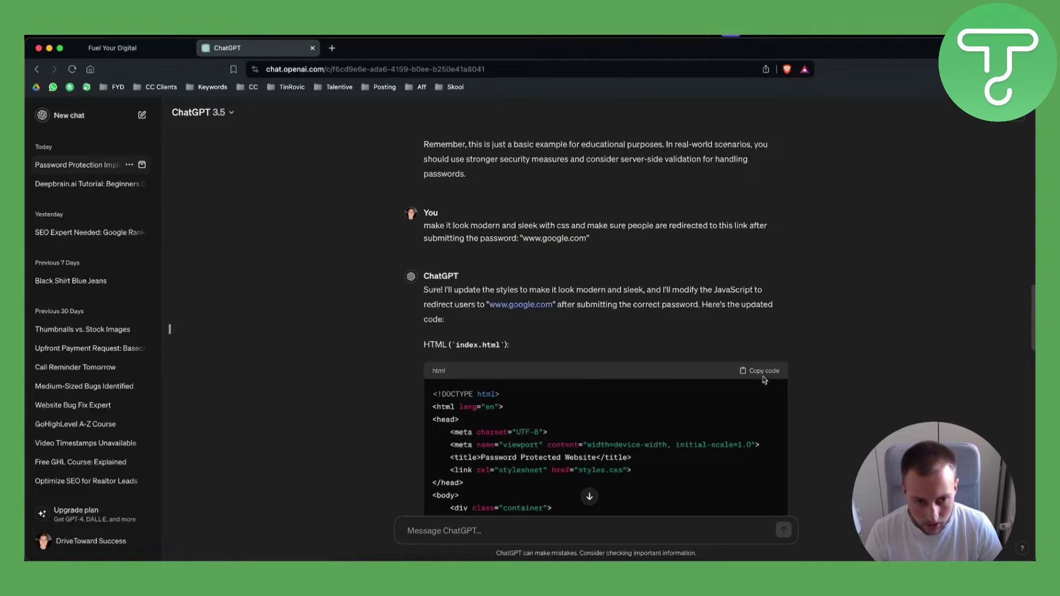
scroll(816, 353, down, 10)
scroll(815, 354, down, 5)
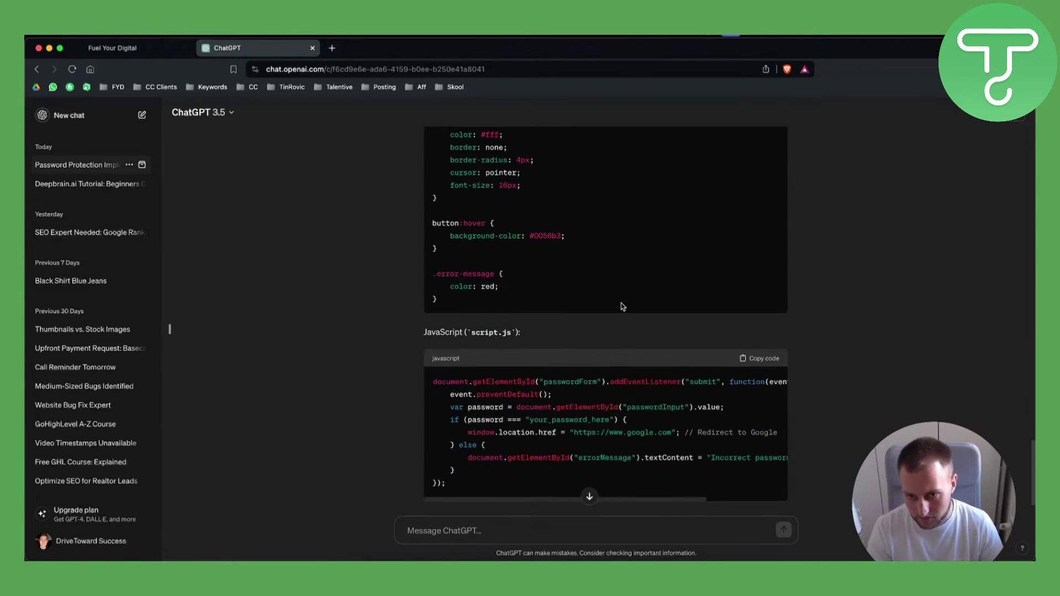
scroll(623, 304, up, 10)
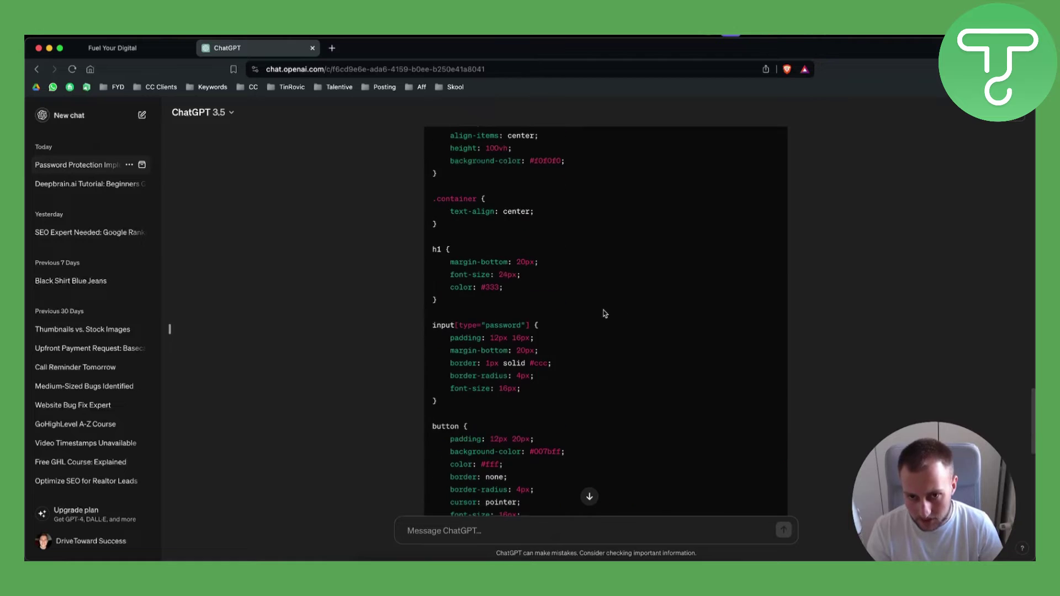
click(112, 48)
key(super+v)
Step: Save the pasted HTML and check the element's Advanced and General settings
click(550, 441)
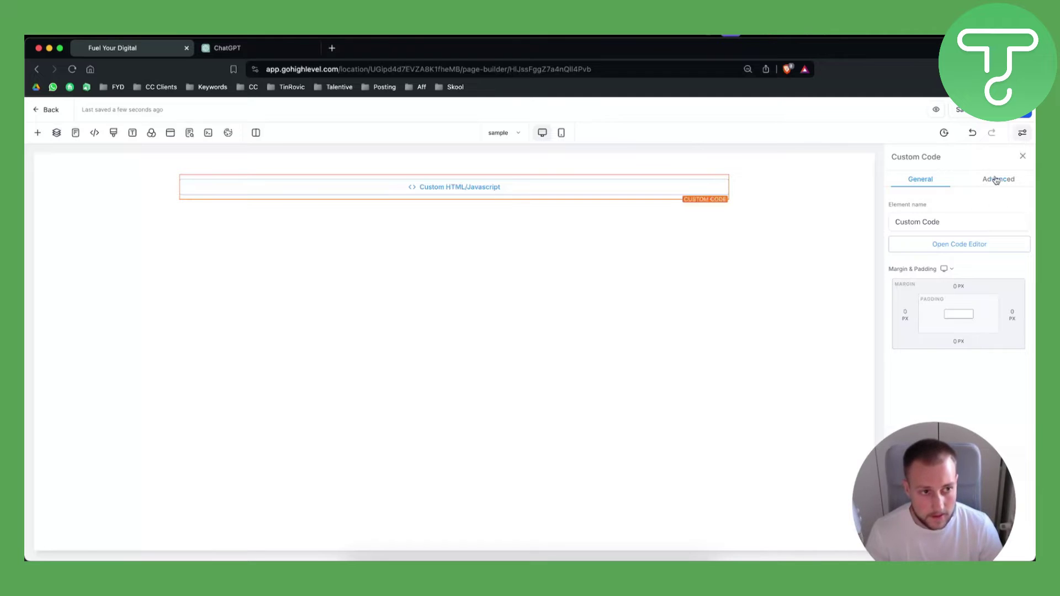
click(996, 180)
click(946, 181)
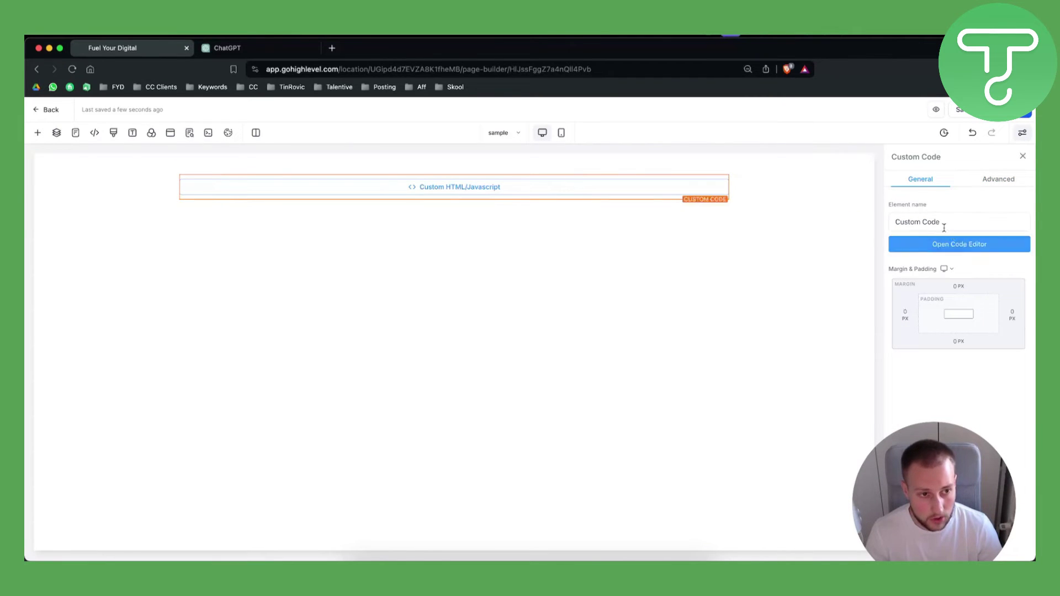
Step: Reopen the code editor, copy the 'container' class name from the HTML, and save
click(960, 245)
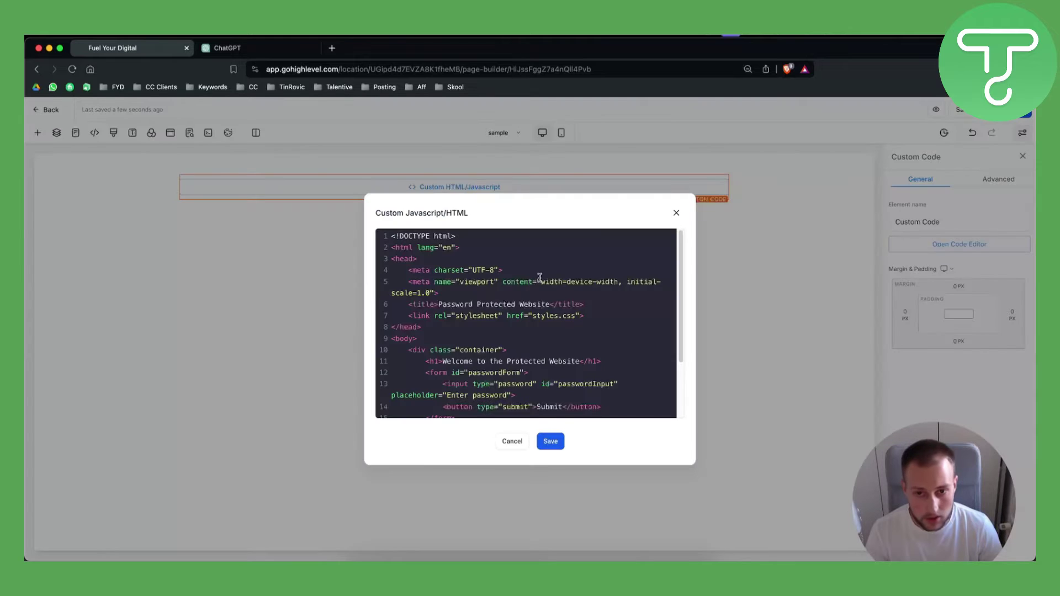
scroll(442, 256, down, 3)
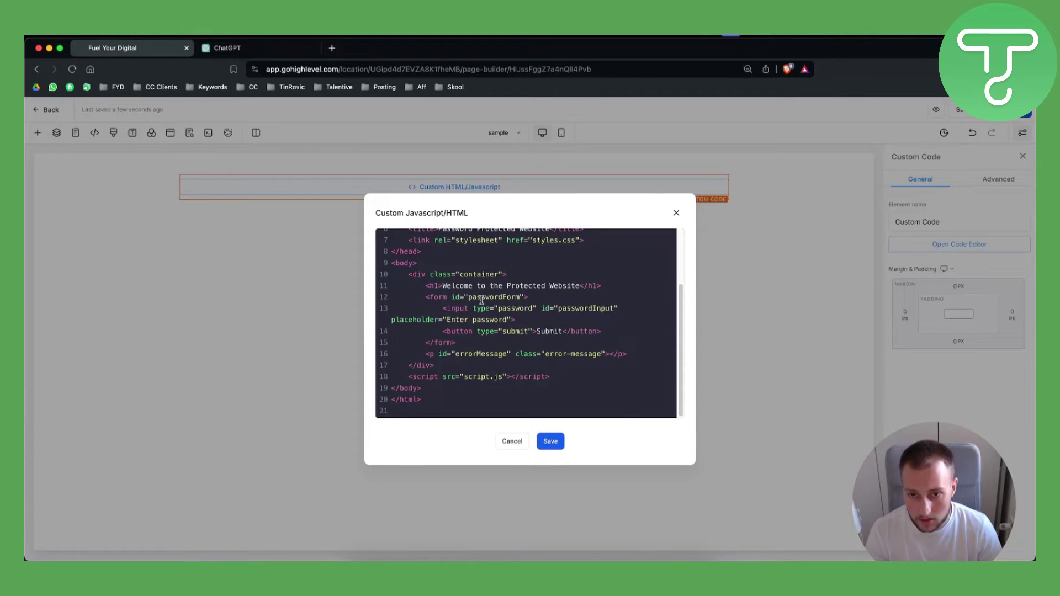
scroll(430, 284, down, 1)
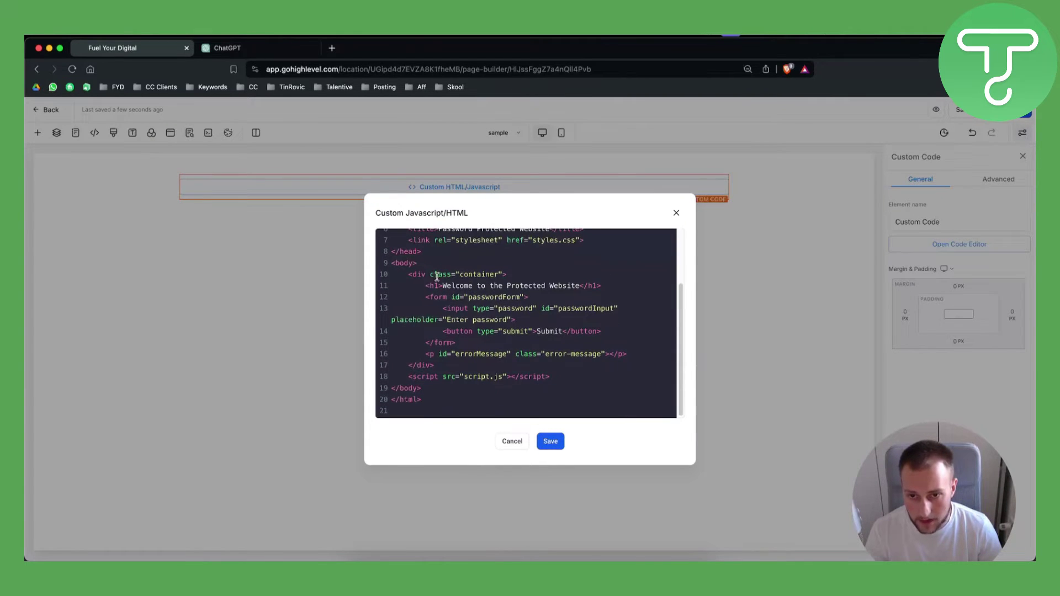
drag(461, 275, 499, 275)
key(ctrl+c)
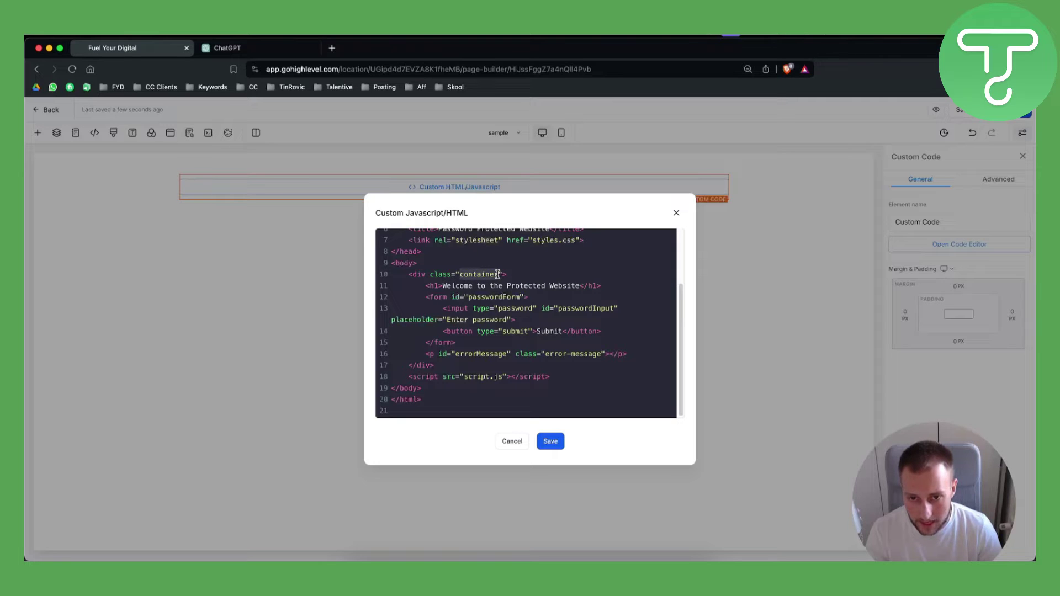
click(551, 442)
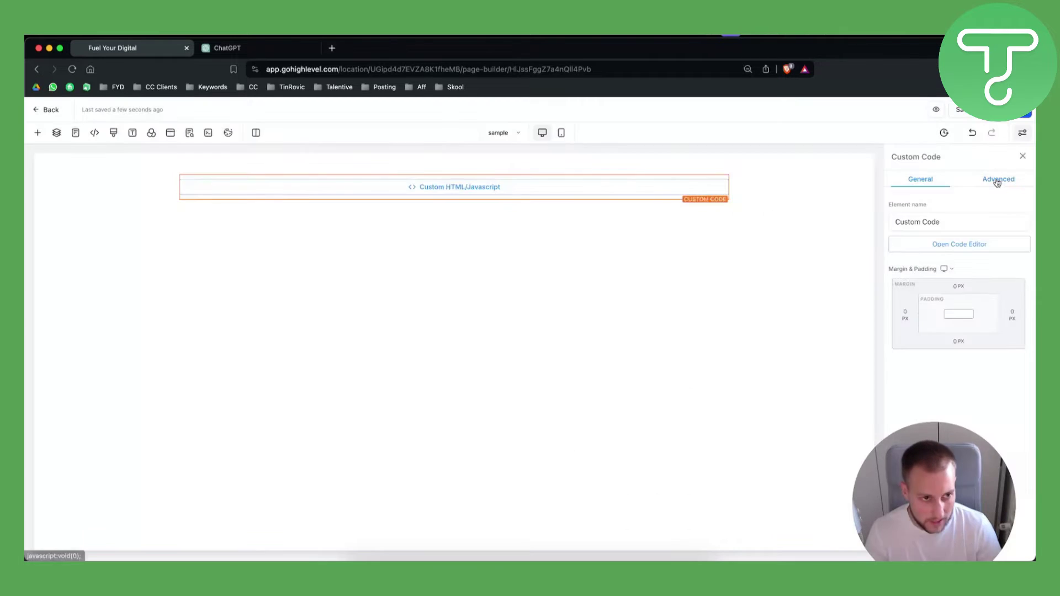
Step: Enter '#container' as the Custom Class under Advanced, then clear the rejected entry
click(998, 179)
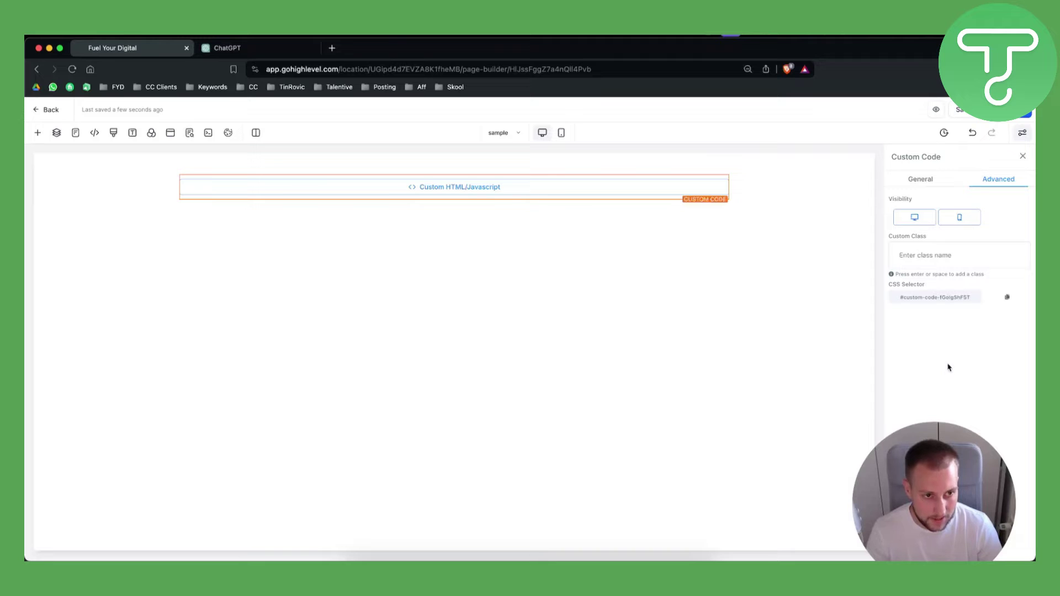
text(#)
key(ctrl+v)
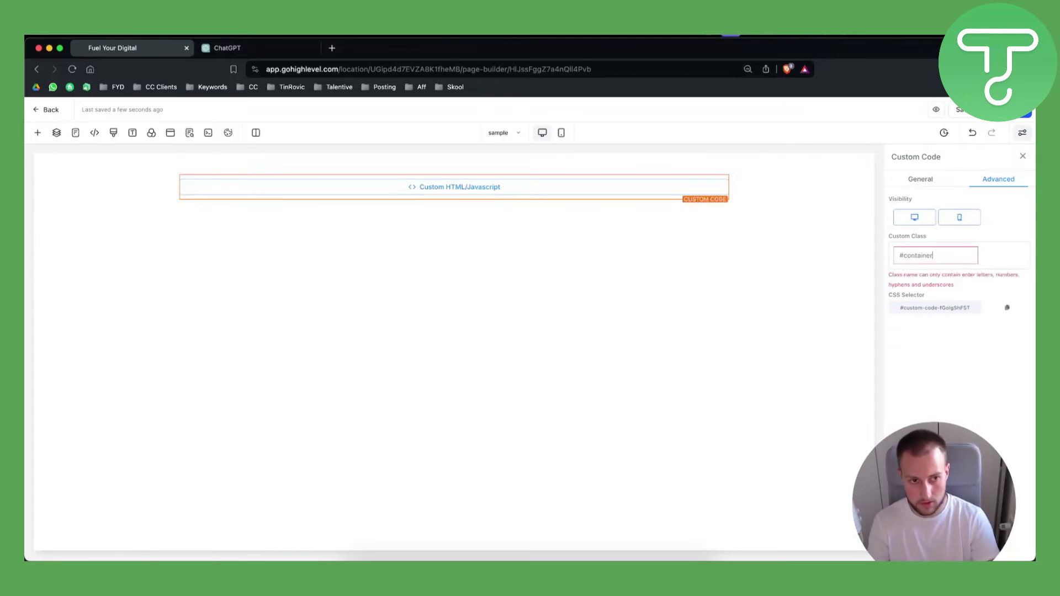
key(super+a)
key(BackSpace)
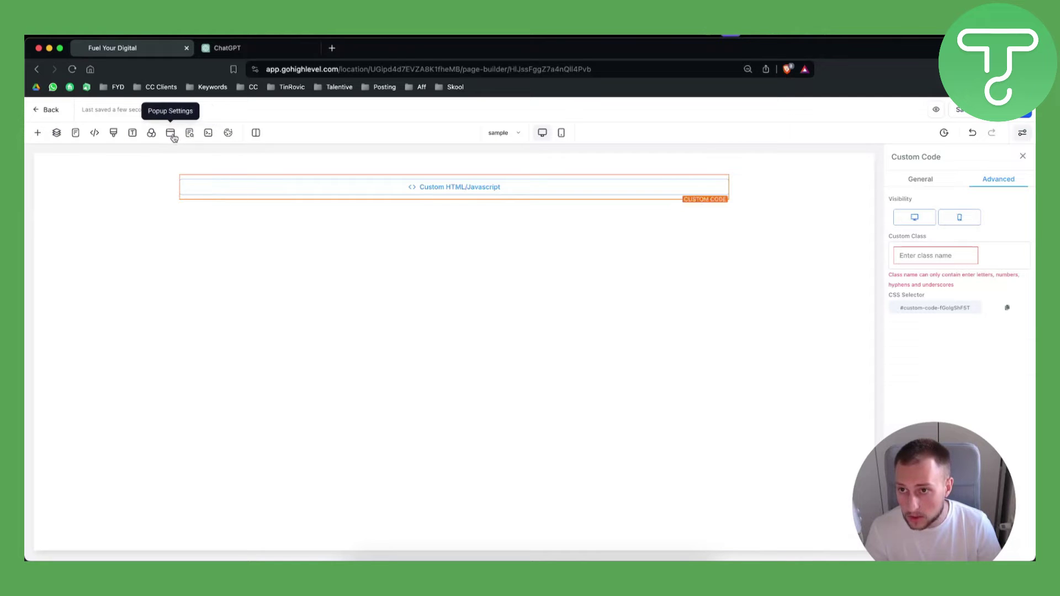
Step: Paste ChatGPT's styles.css rules into the page's Custom CSS editor and save them
click(113, 134)
key(ctrl+Tab)
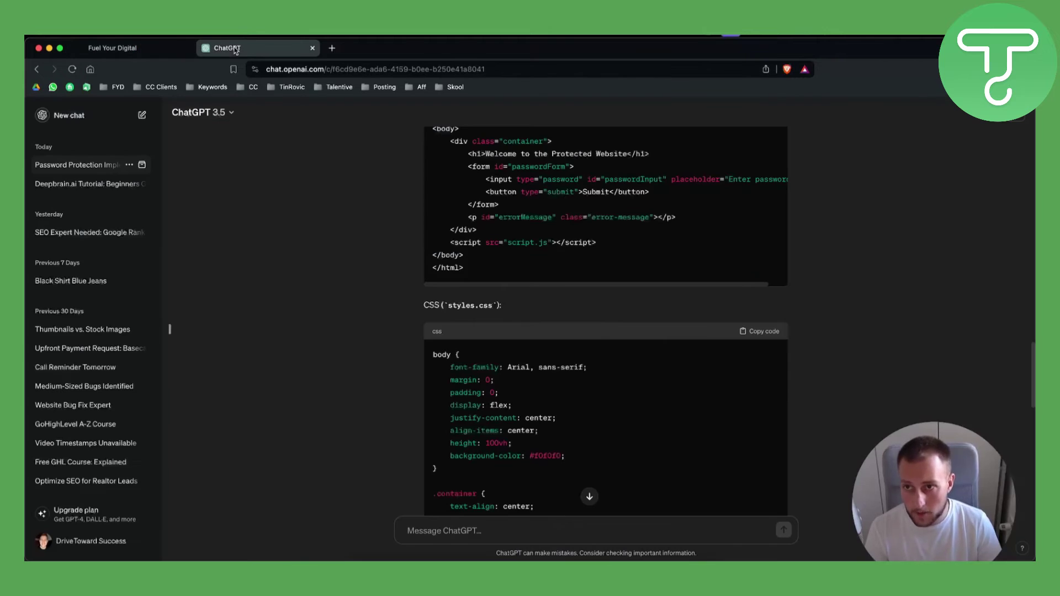
click(769, 333)
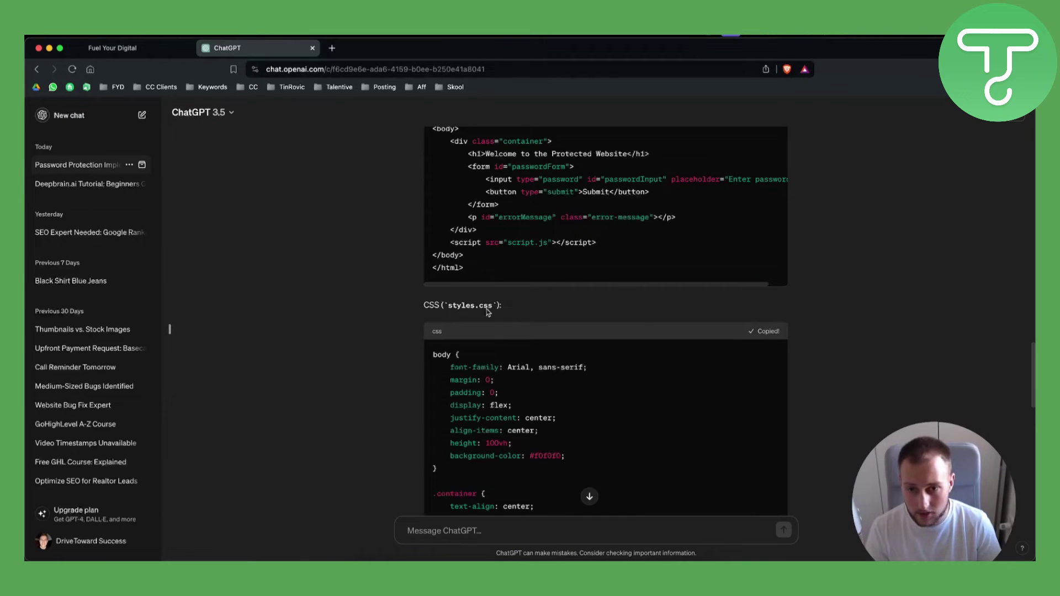
key(ctrl+shift+Tab)
key(super+v)
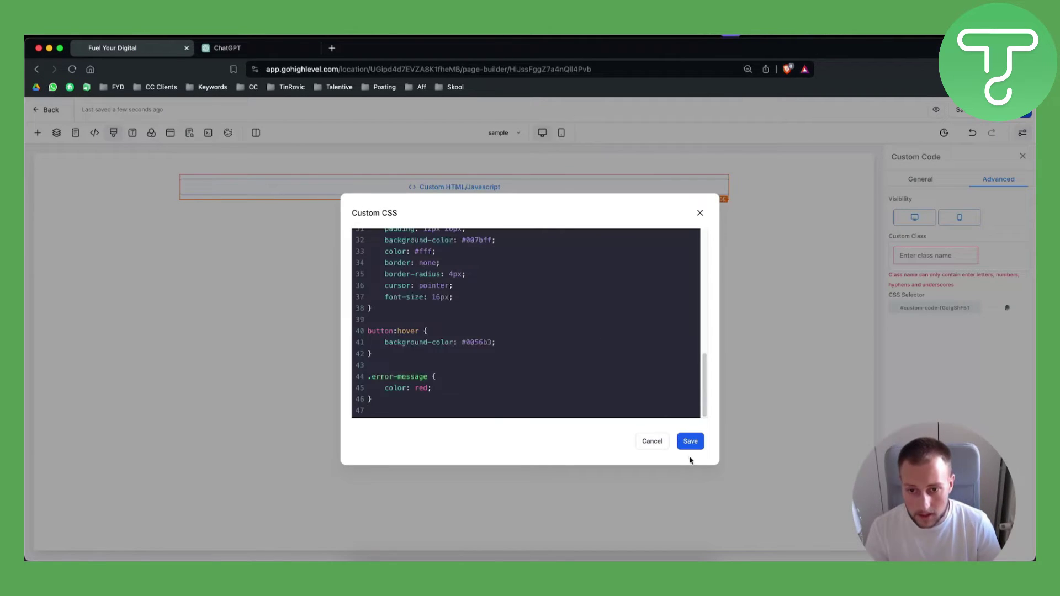
click(688, 441)
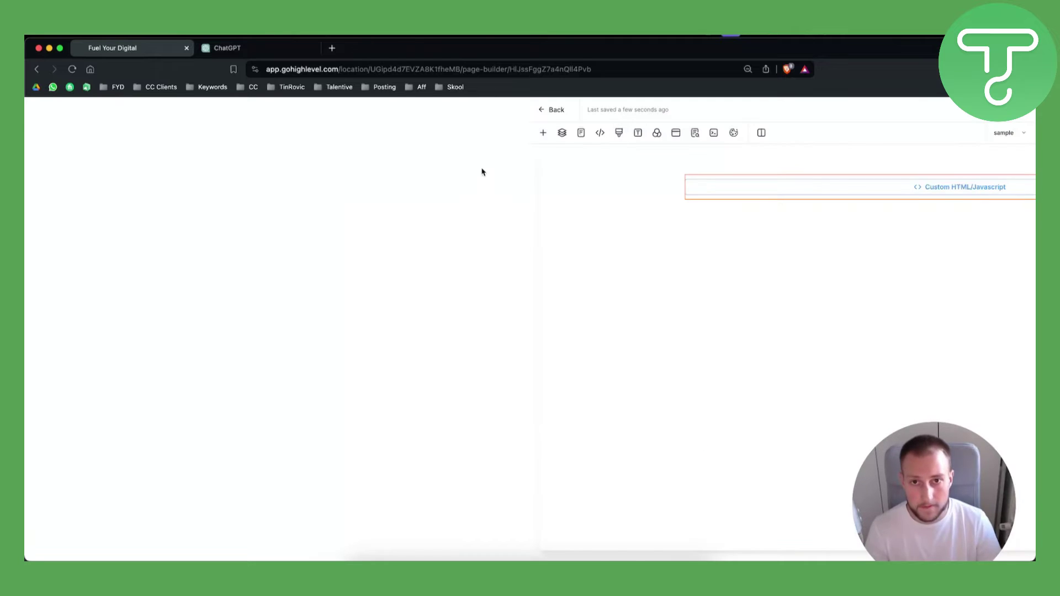
Step: Exit the page builder, cancelling the first Leave site prompt and confirming the second
click(556, 110)
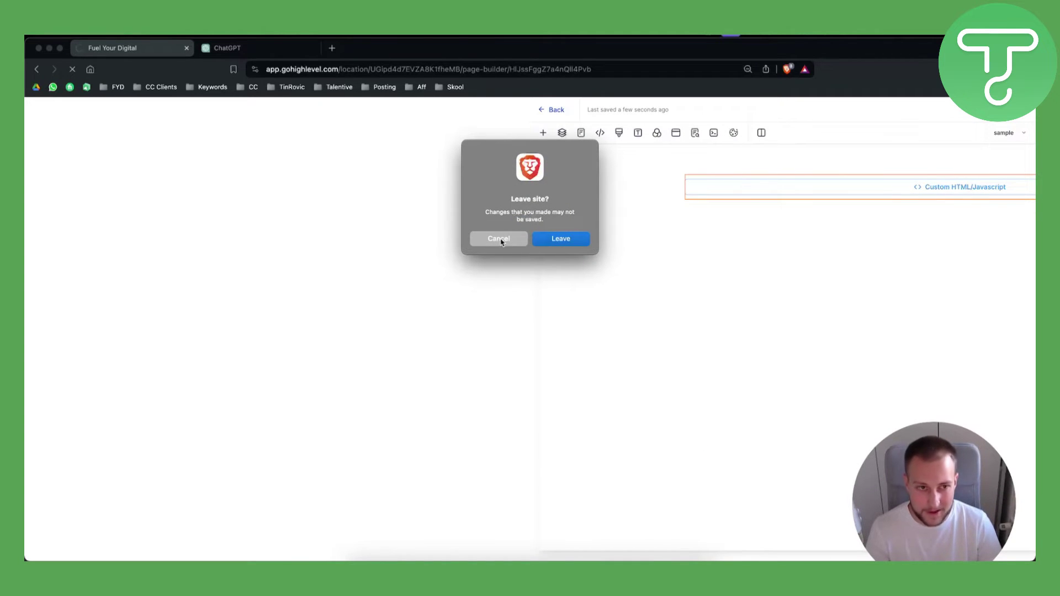
click(499, 239)
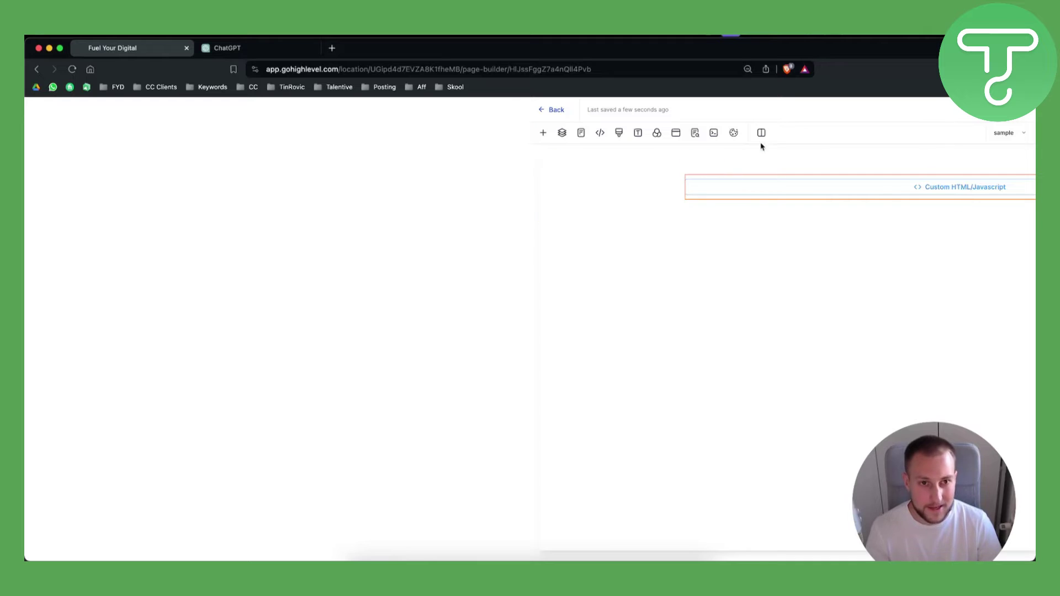
click(553, 112)
click(562, 239)
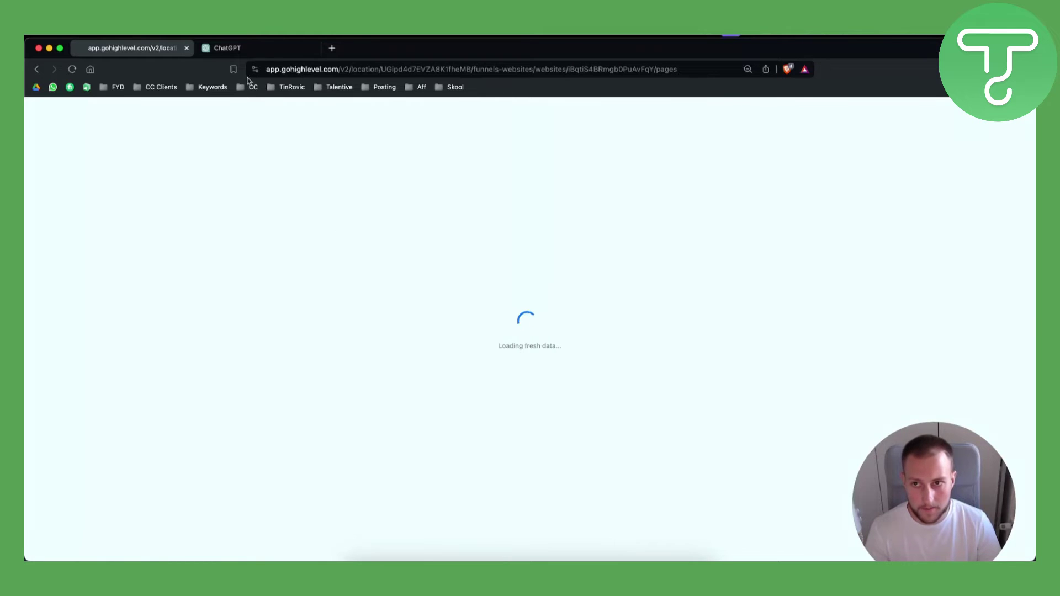
click(274, 51)
Step: Copy ChatGPT's CSS stylesheet block and return to the Fuel Your Digital builder tab
scroll(782, 308, down, 10)
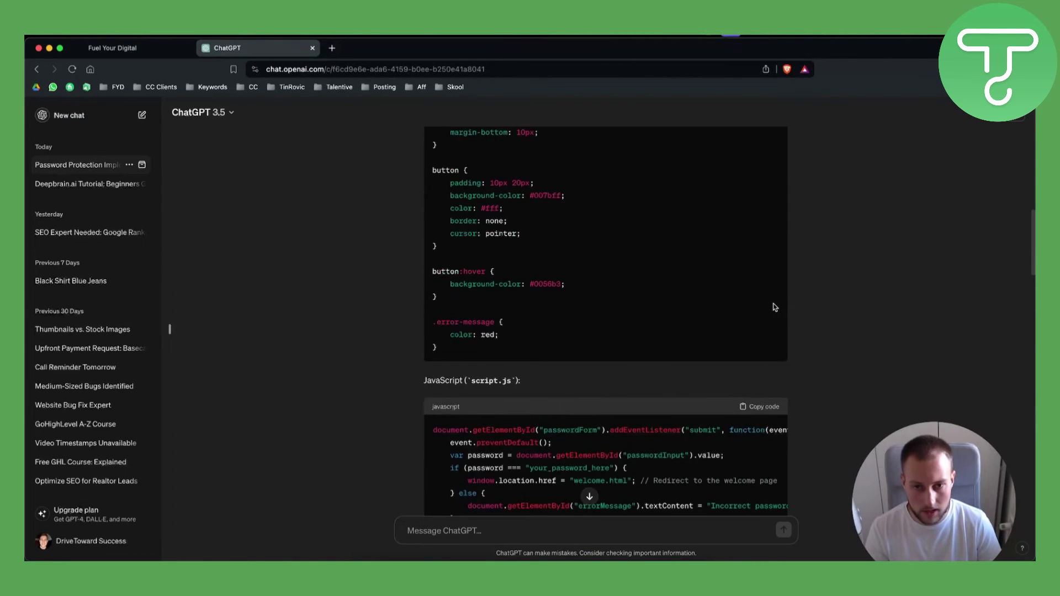
scroll(797, 322, up, 15)
click(769, 286)
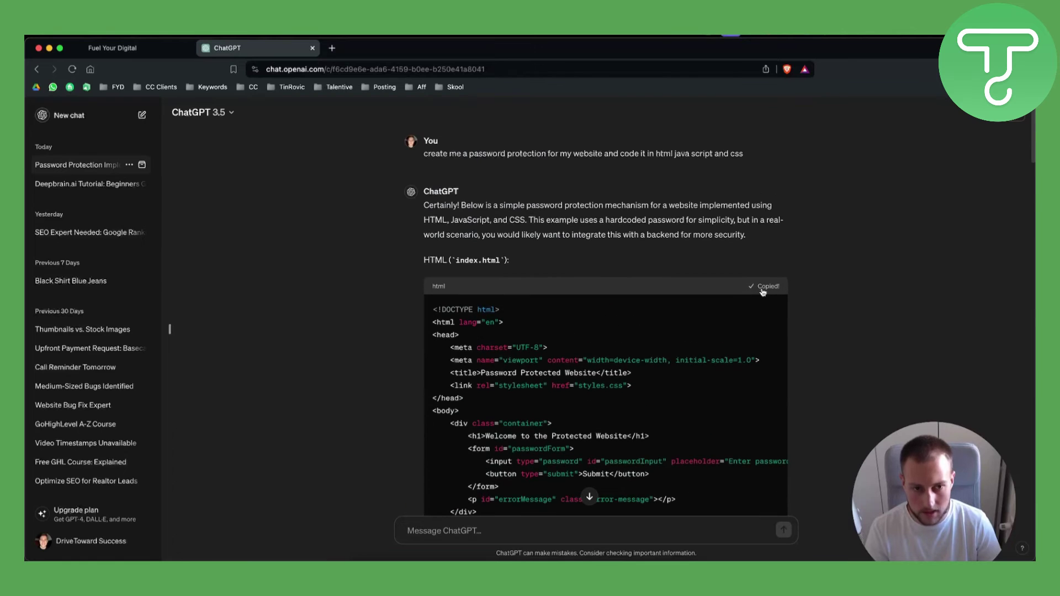
scroll(769, 309, down, 7)
click(766, 243)
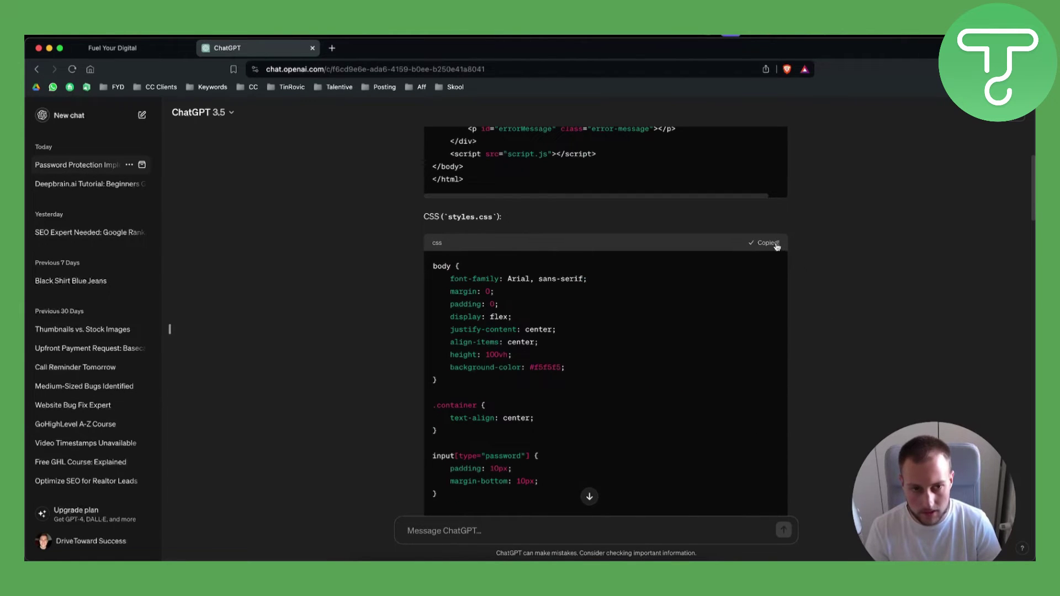
click(151, 52)
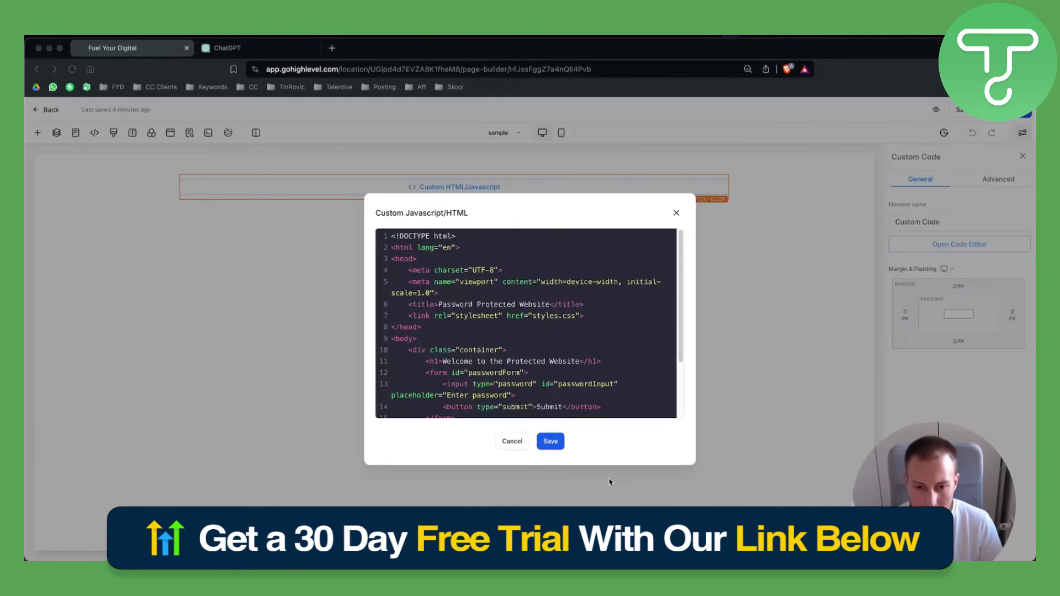
Step: Save the Custom Code HTML and the page, then view the element's Advanced CSS selector
click(549, 442)
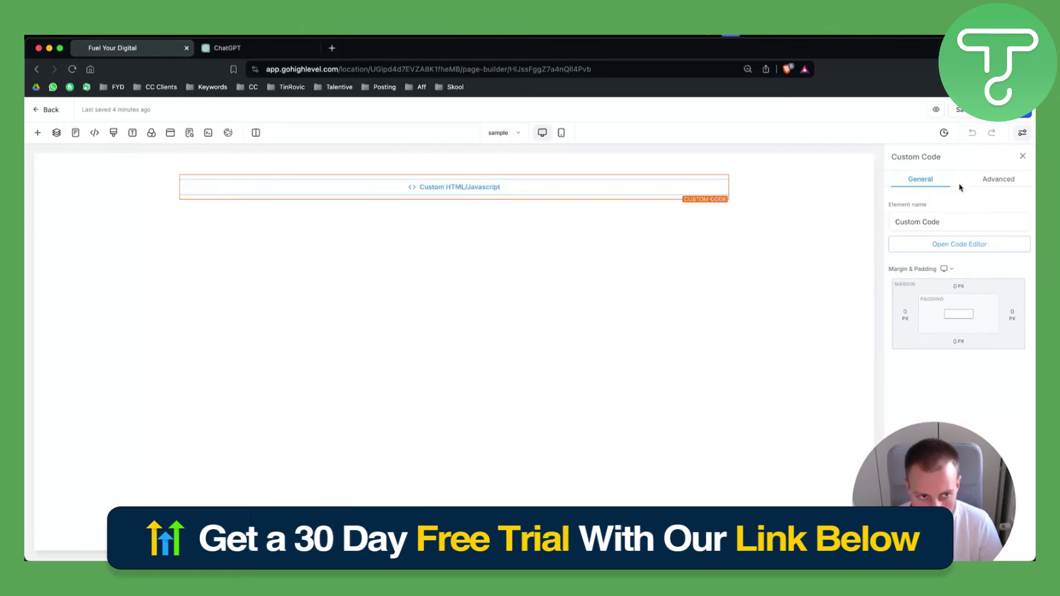
click(966, 113)
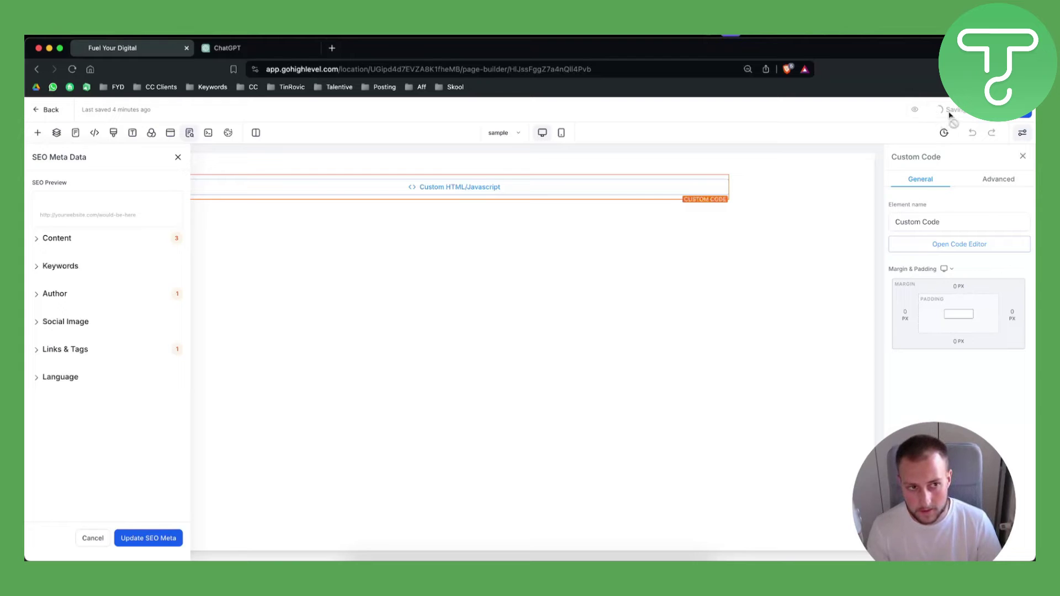
click(987, 182)
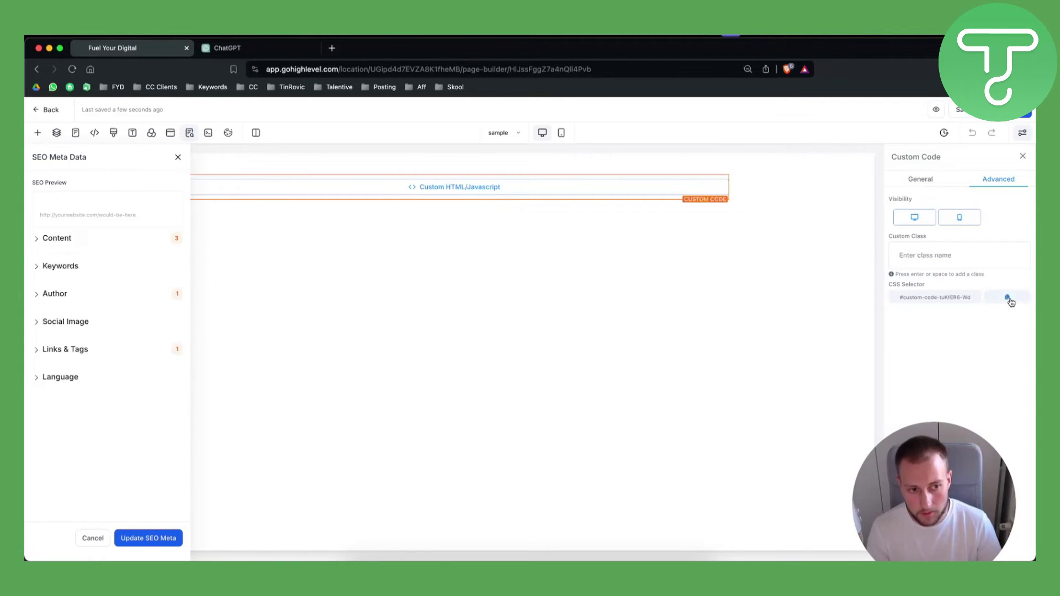
click(261, 55)
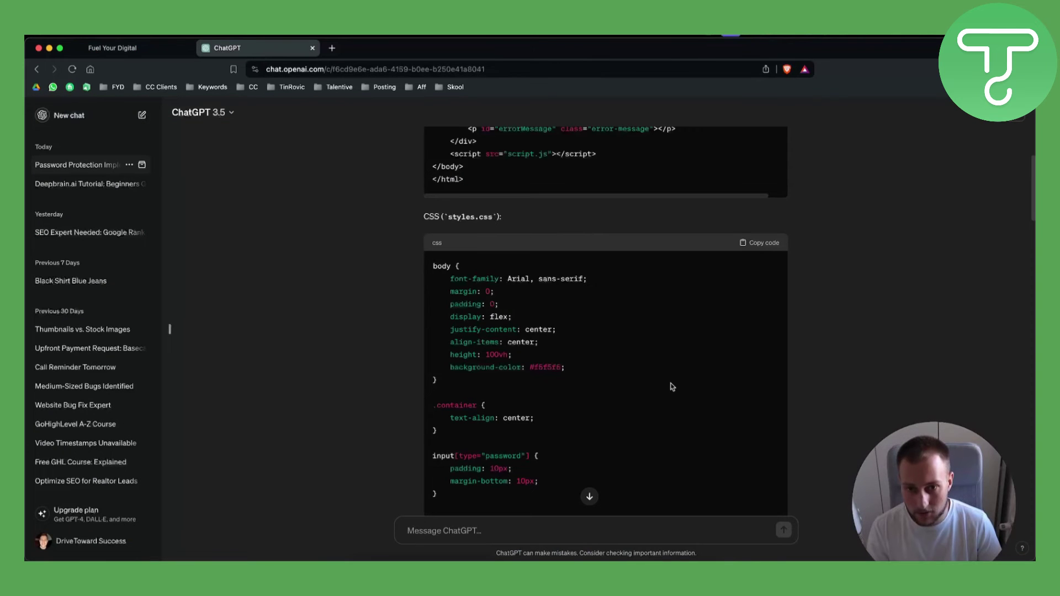
Step: Find the 'container' class name in ChatGPT's CSS, then return to the builder
scroll(449, 260, down, 1)
scroll(476, 365, down, 1)
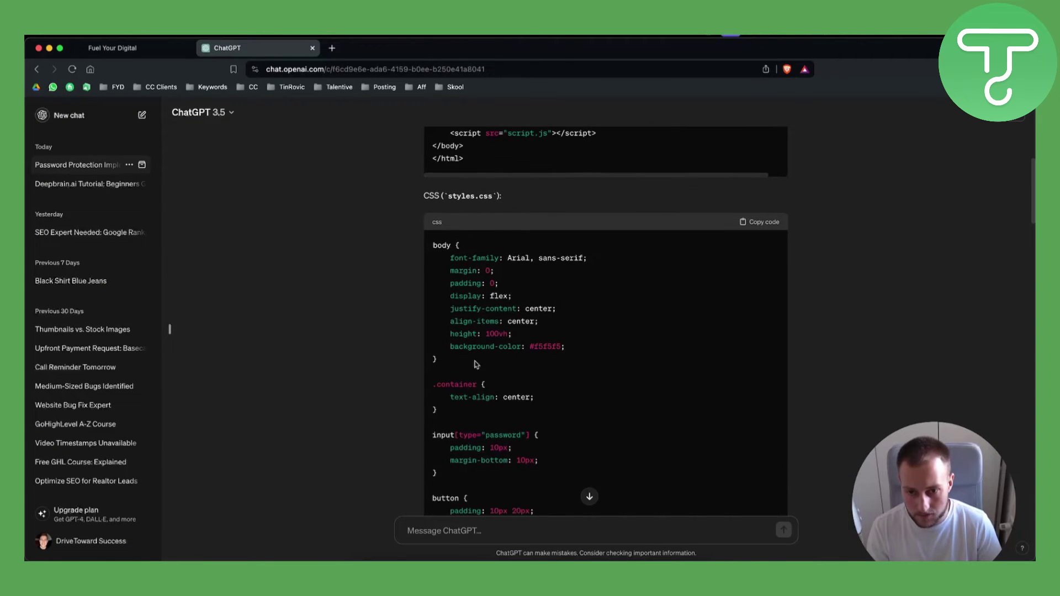
drag(478, 386, 429, 385)
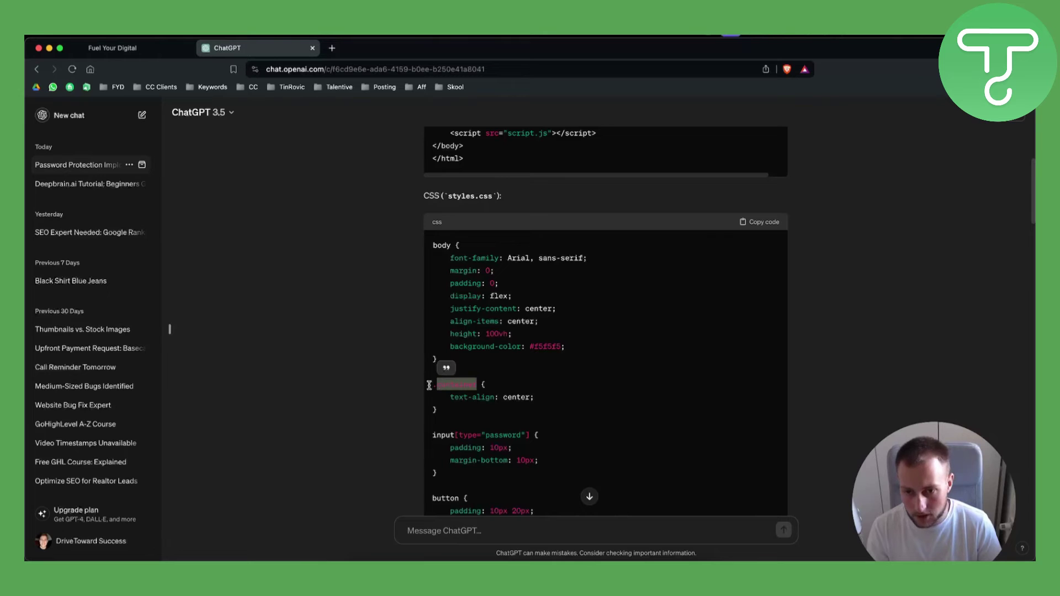
click(144, 48)
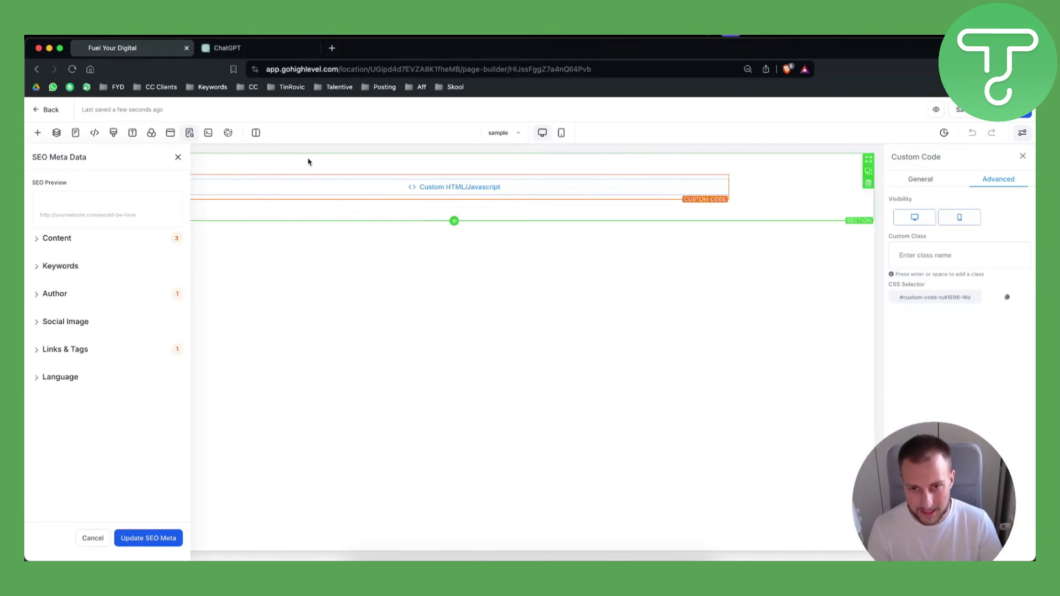
Step: Preview the page and submit its password form with a test password, dismissing the save-password prompt
click(936, 110)
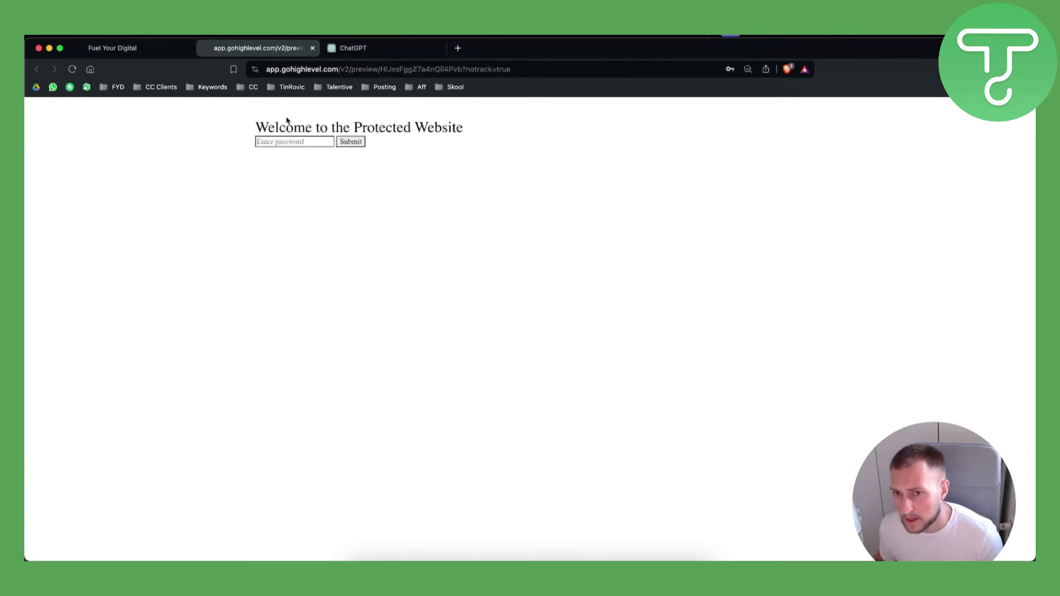
click(310, 142)
text(abcd)
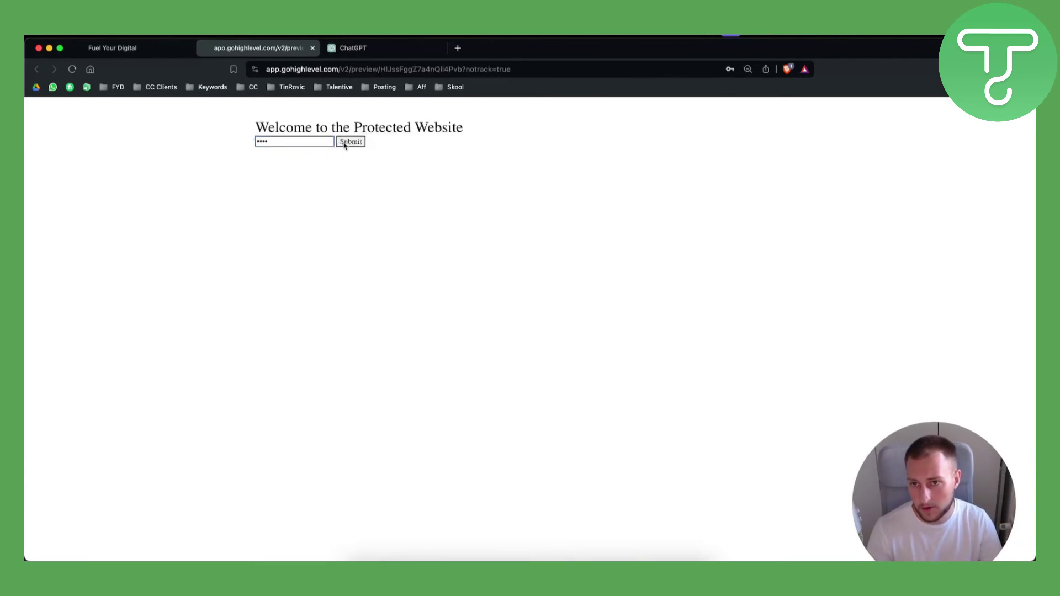
click(346, 142)
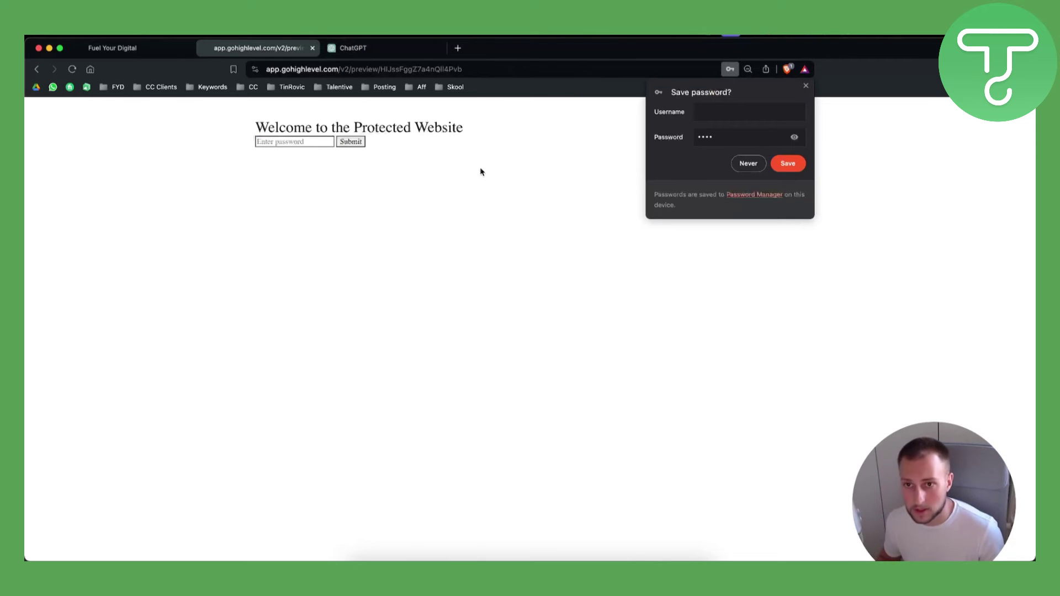
click(729, 112)
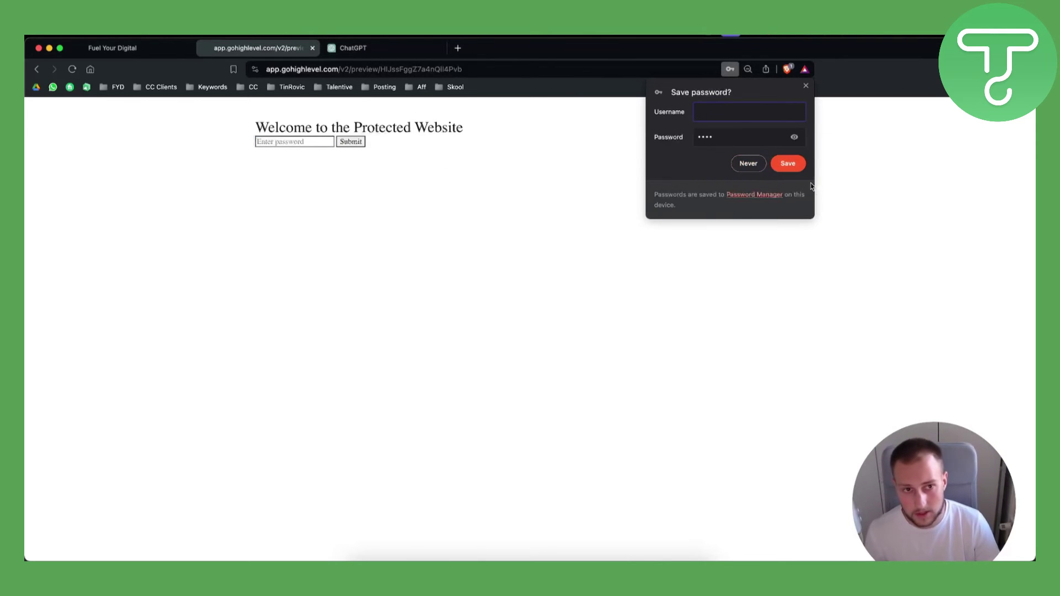
click(578, 177)
click(183, 49)
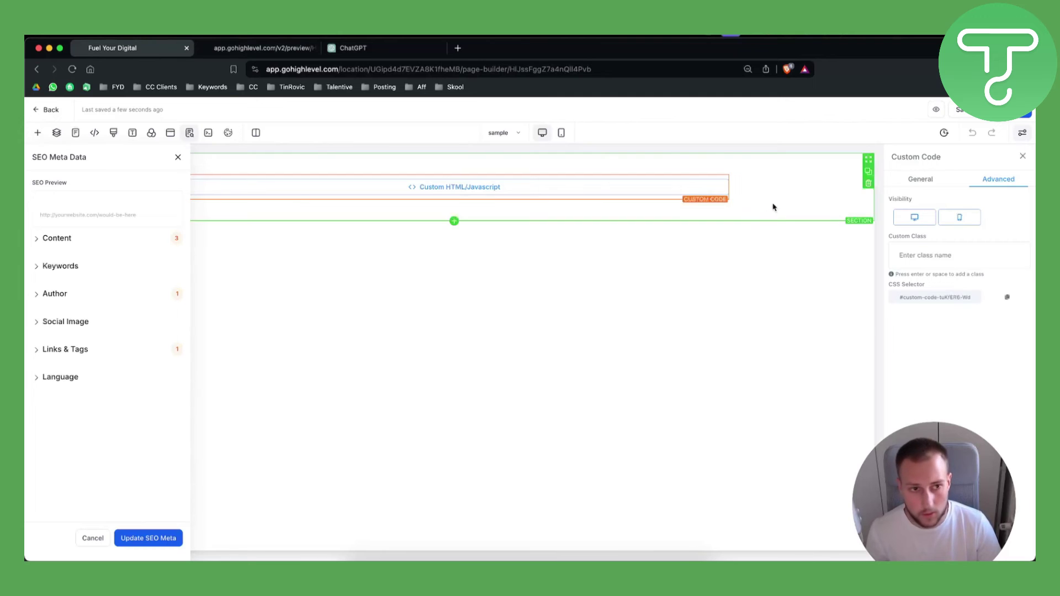
Step: In the Custom Code editor, change the password input's id from passwordInput to 123 and save
click(929, 181)
click(906, 245)
scroll(474, 284, down, 1)
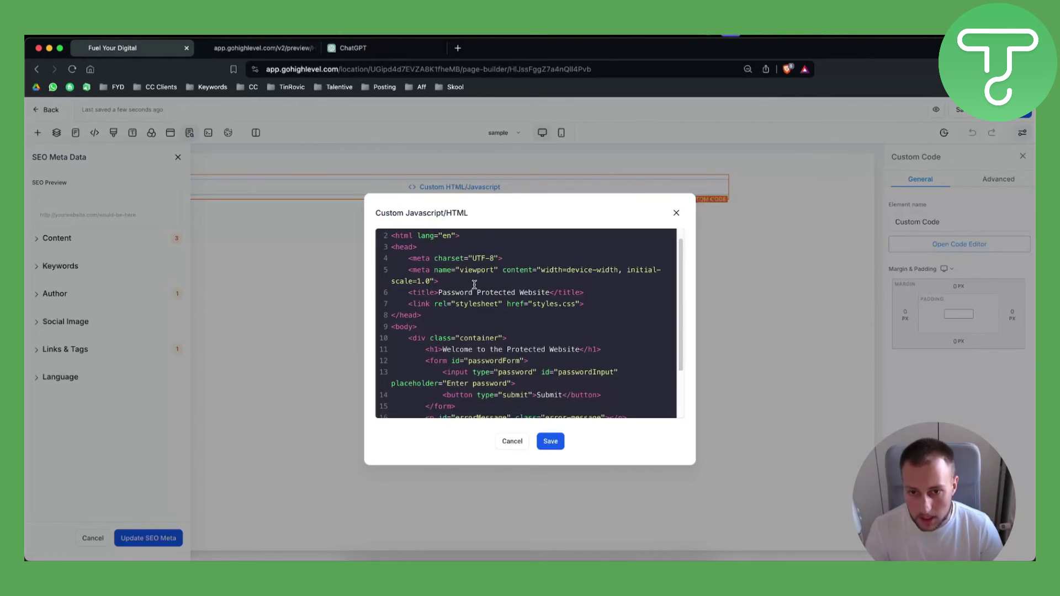
scroll(474, 284, down, 5)
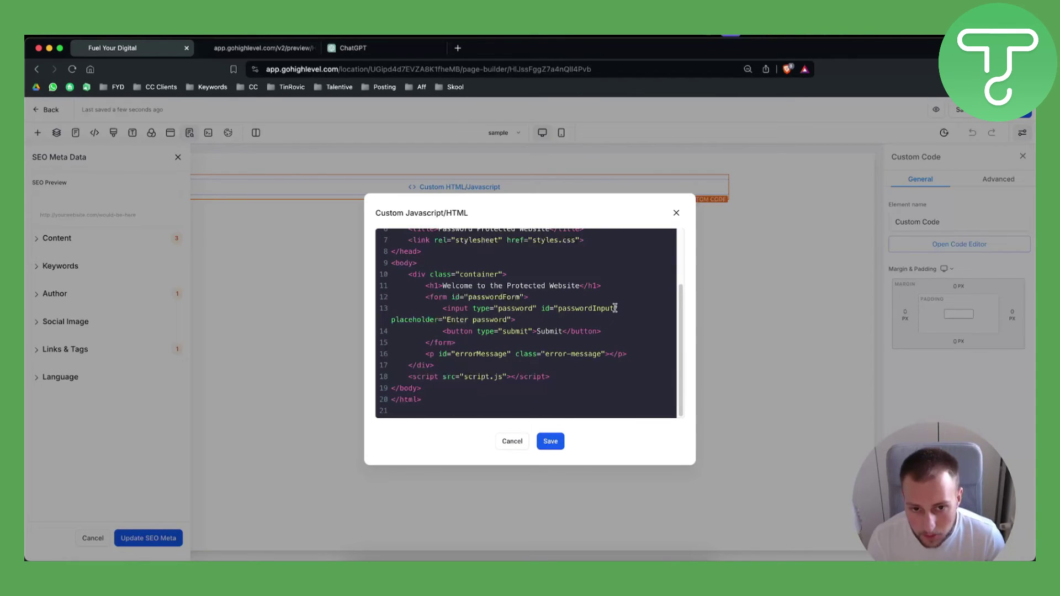
drag(615, 308, 558, 308)
text(123)
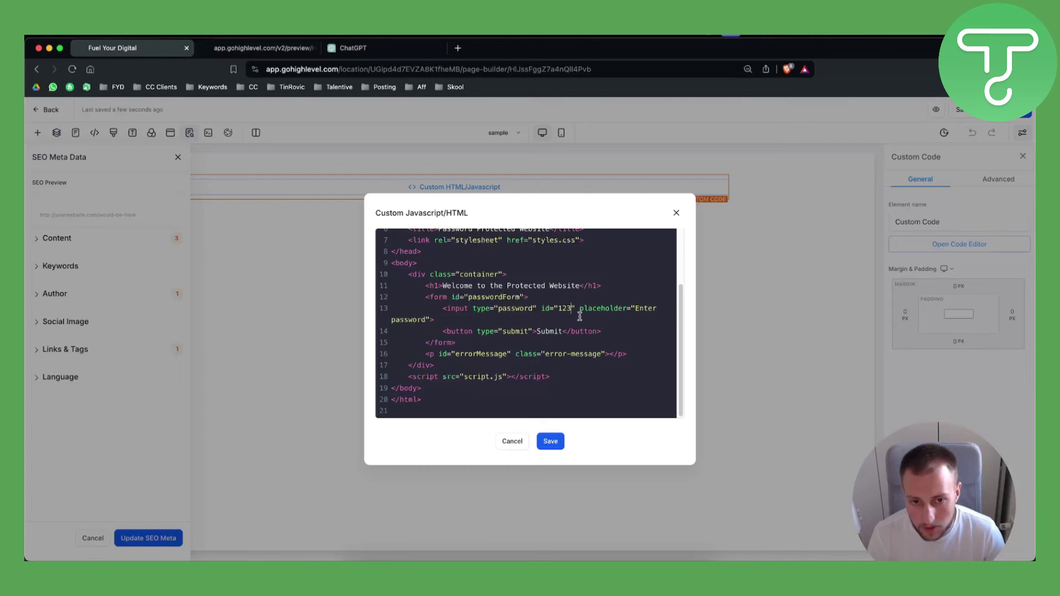
click(551, 442)
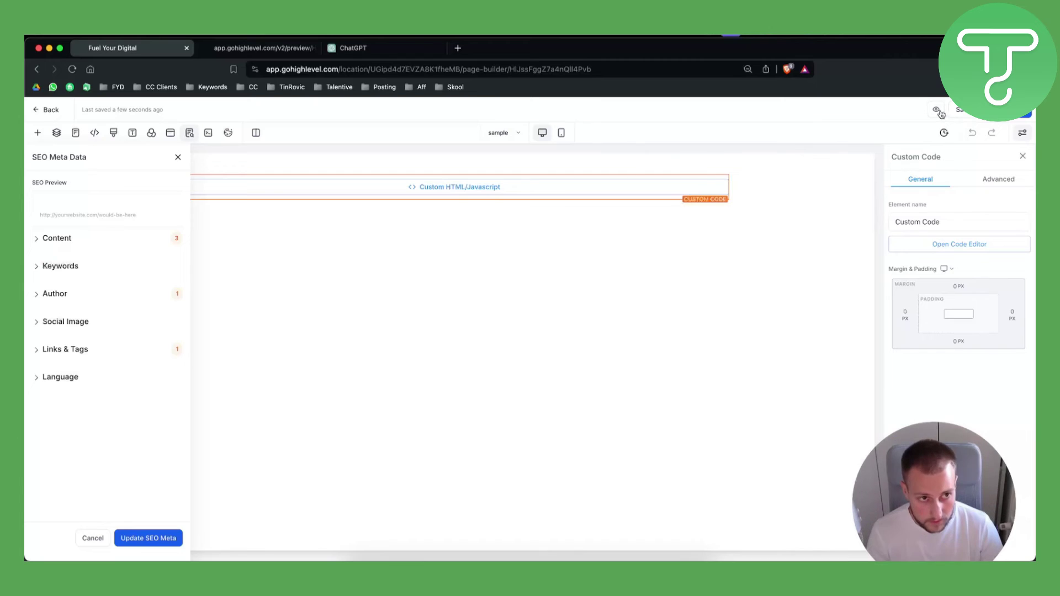
Step: Save and preview the page, submit a test password, dismiss the prompt, and return to the builder
click(957, 111)
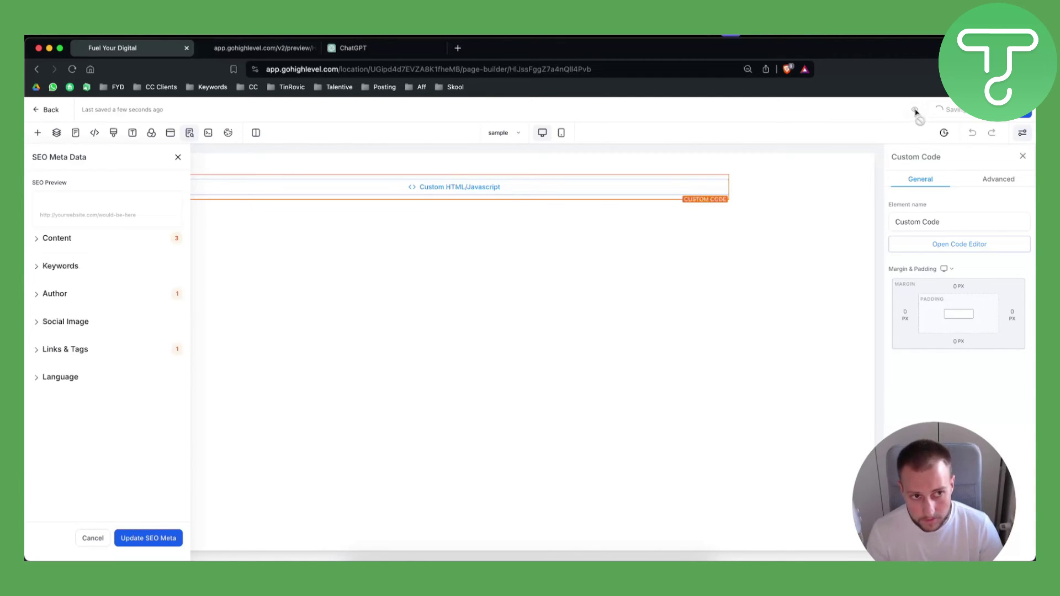
click(938, 109)
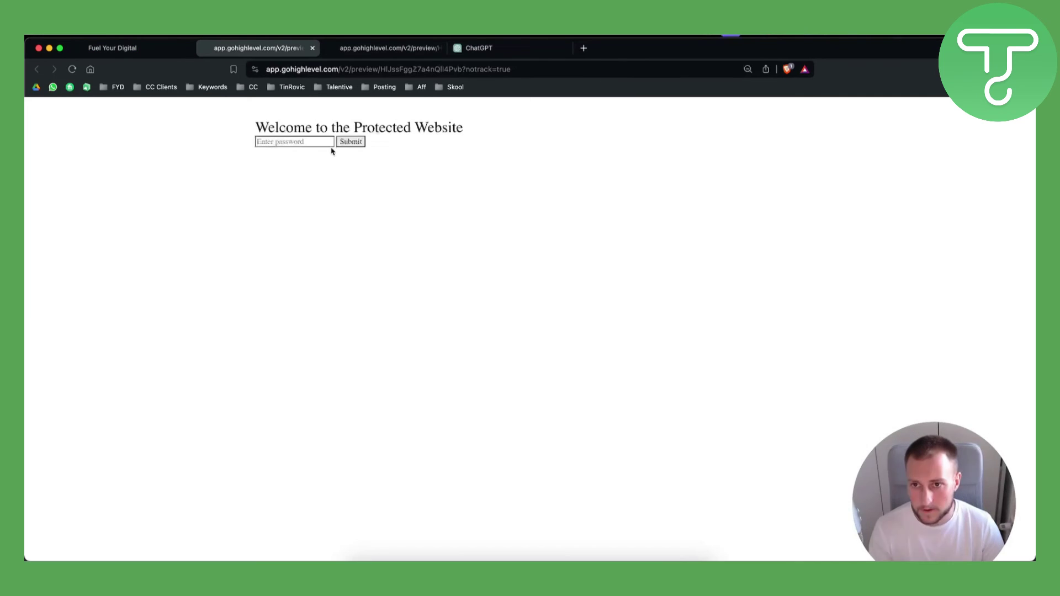
click(291, 143)
text(123)
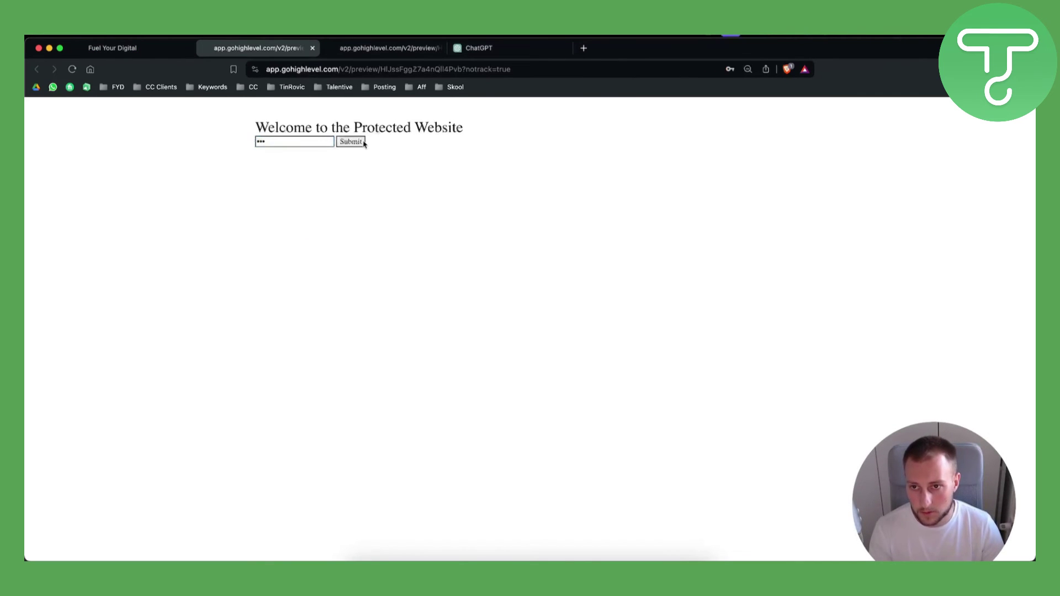
key(Return)
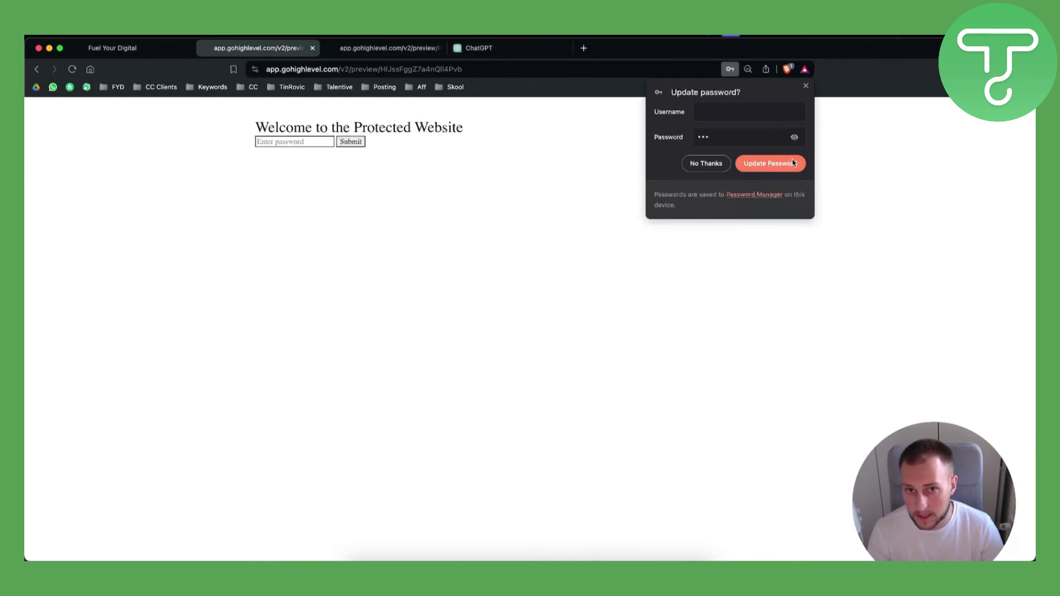
click(806, 86)
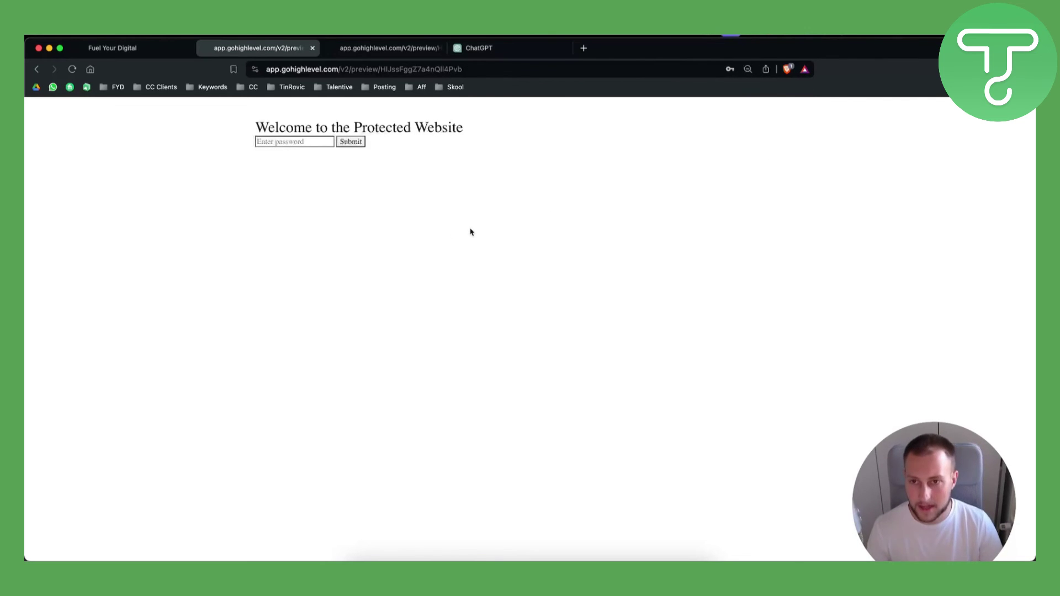
click(124, 49)
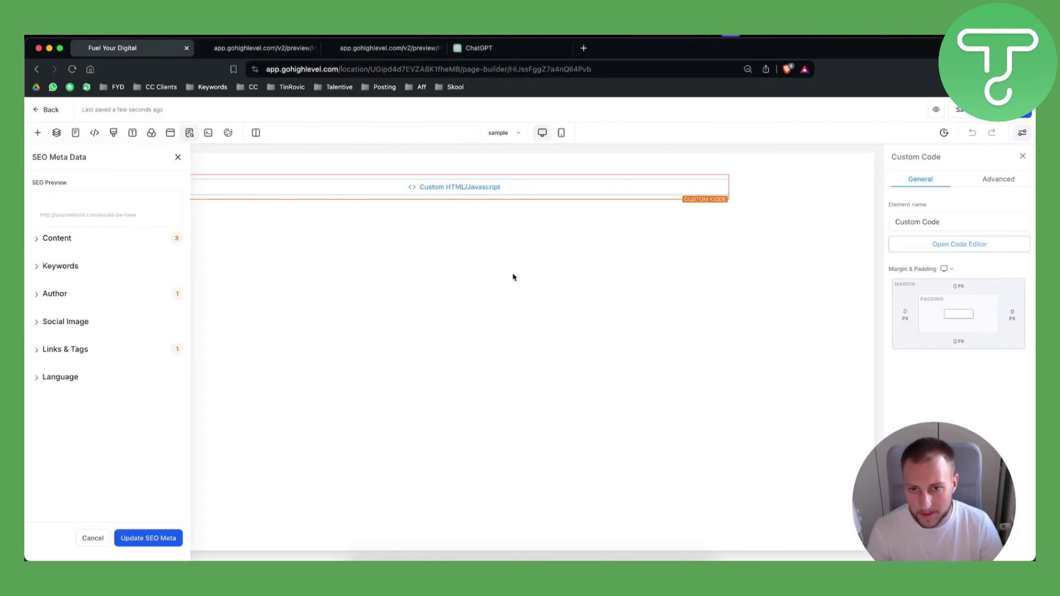